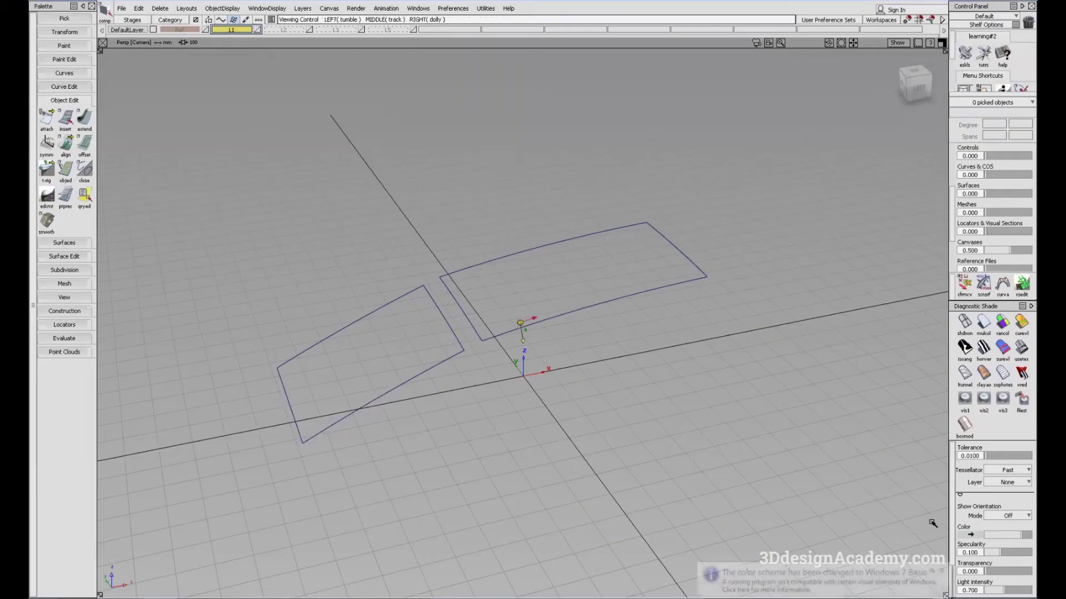
# Dismiss the notification, apply Diagnostic Shade to the two surfaces, and select the Align tool
pyautogui.click(941, 572)
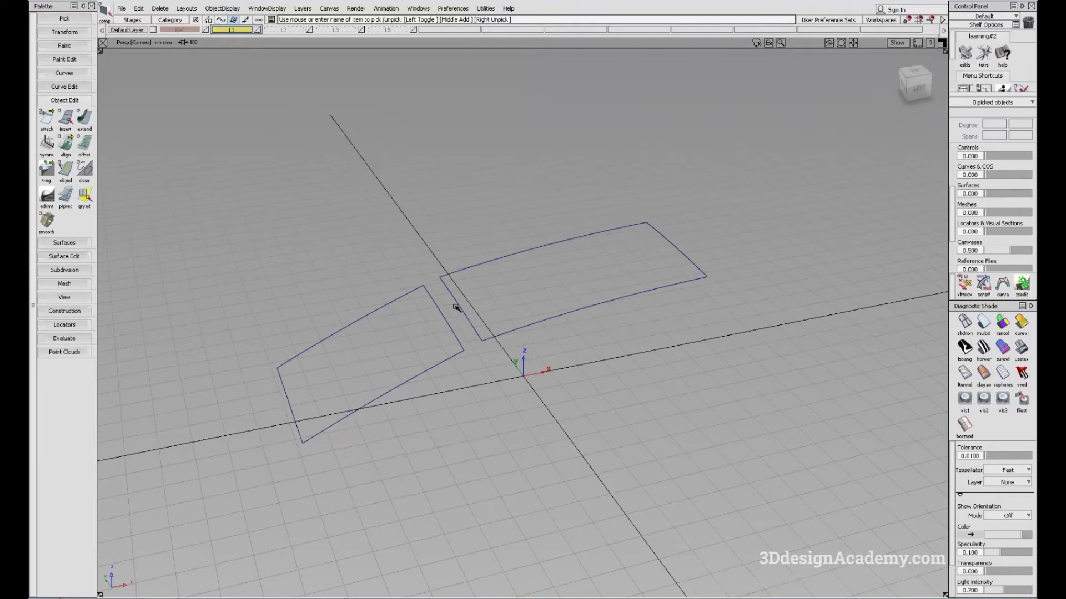
pyautogui.keyDown('alt'); pyautogui.keyDown('shift'); pyautogui.moveTo(456, 307); pyautogui.dragTo(577, 418, button='right'); pyautogui.keyUp('shift'); pyautogui.keyUp('alt')
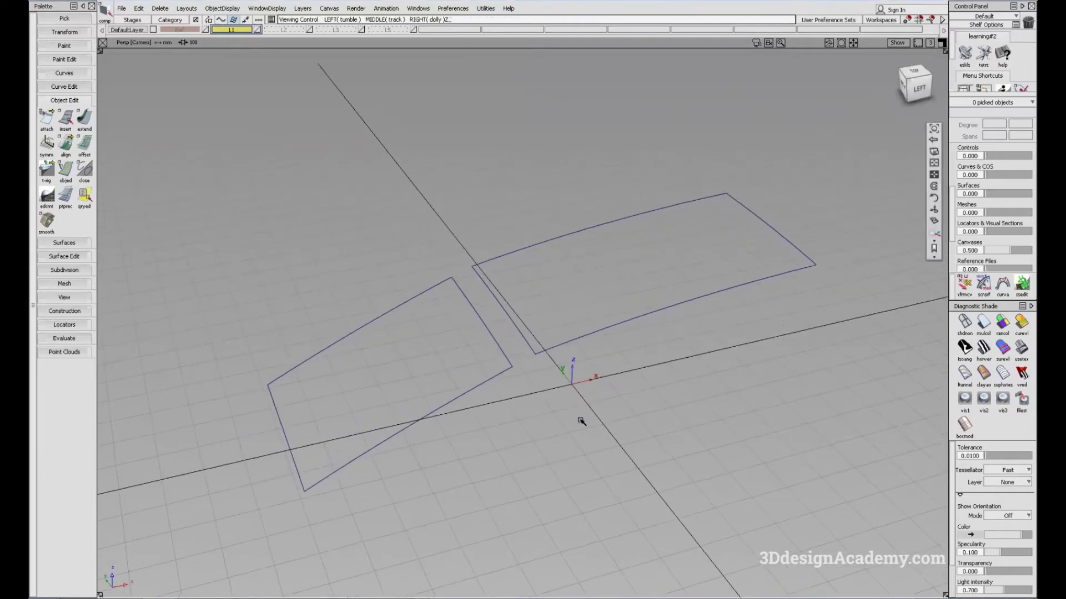
pyautogui.click(982, 328)
pyautogui.moveTo(566, 357)
pyautogui.keyDown('alt'); pyautogui.keyDown('shift'); pyautogui.mouseDown()
pyautogui.moveTo(460, 333)
pyautogui.moveTo(578, 357)
pyautogui.moveTo(614, 400)
pyautogui.mouseUp(); pyautogui.keyUp('shift'); pyautogui.keyUp('alt')
pyautogui.keyDown('alt'); pyautogui.keyDown('shift'); pyautogui.moveTo(470, 281); pyautogui.dragTo(506, 288); pyautogui.keyUp('shift'); pyautogui.keyUp('alt')
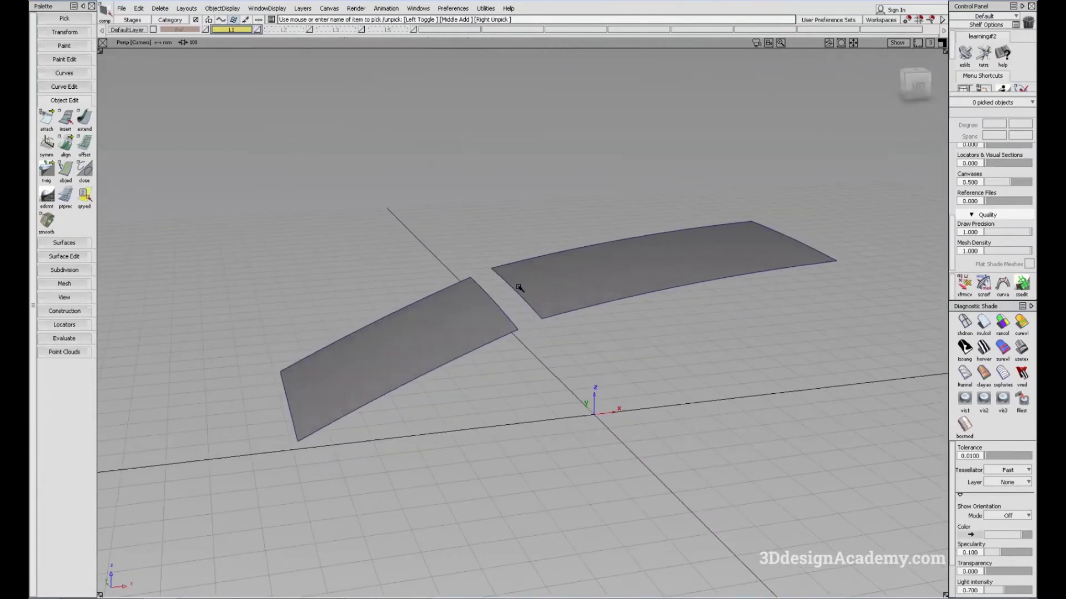
pyautogui.keyDown('alt'); pyautogui.keyDown('shift'); pyautogui.moveTo(512, 286); pyautogui.dragTo(567, 333); pyautogui.keyUp('shift'); pyautogui.keyUp('alt')
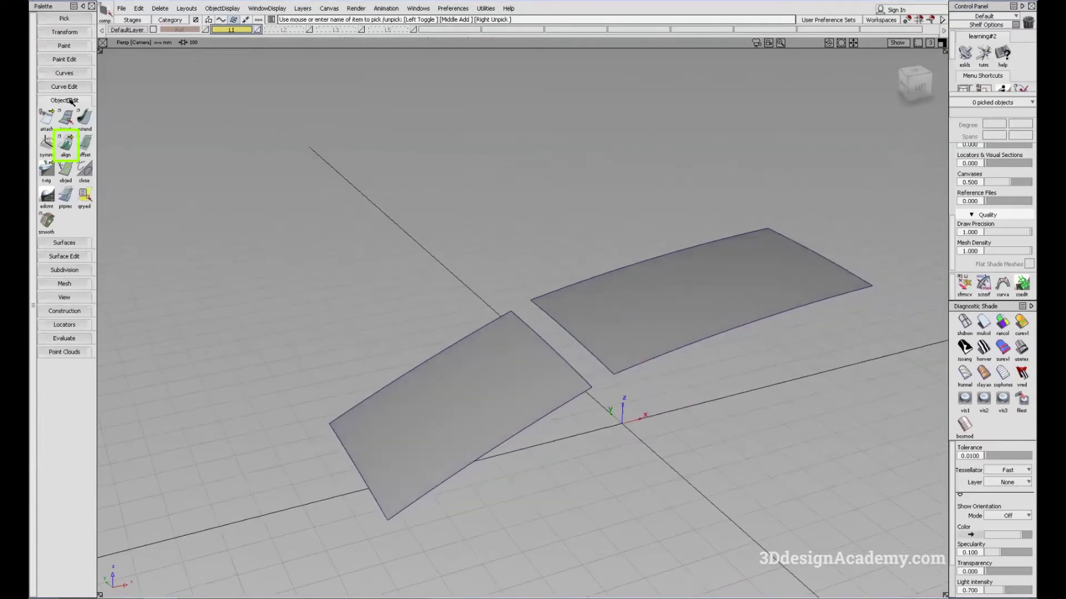
pyautogui.click(66, 144)
# With Align Options at G0, align the near surface's edge onto the far surface's edge
pyautogui.doubleClick(66, 143)
pyautogui.keyDown('alt'); pyautogui.keyDown('shift'); pyautogui.moveTo(468, 266); pyautogui.dragTo(488, 266); pyautogui.keyUp('shift'); pyautogui.keyUp('alt')
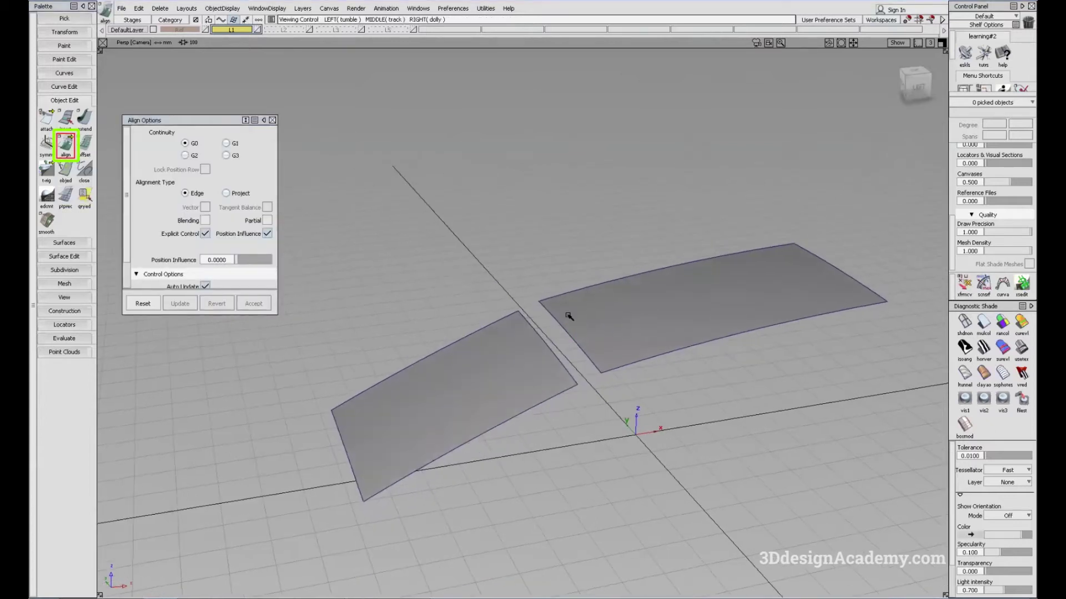
pyautogui.keyDown('alt'); pyautogui.keyDown('shift'); pyautogui.moveTo(529, 335); pyautogui.dragTo(566, 329); pyautogui.keyUp('shift'); pyautogui.keyUp('alt')
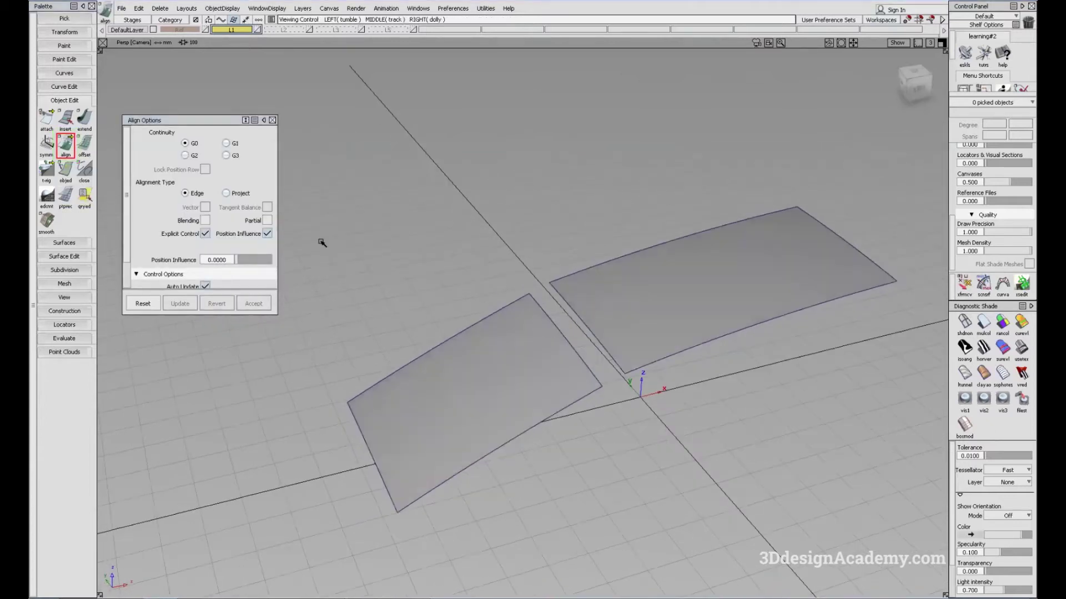
pyautogui.keyDown('alt'); pyautogui.keyDown('shift'); pyautogui.moveTo(488, 294); pyautogui.dragTo(523, 298); pyautogui.keyUp('shift'); pyautogui.keyUp('alt')
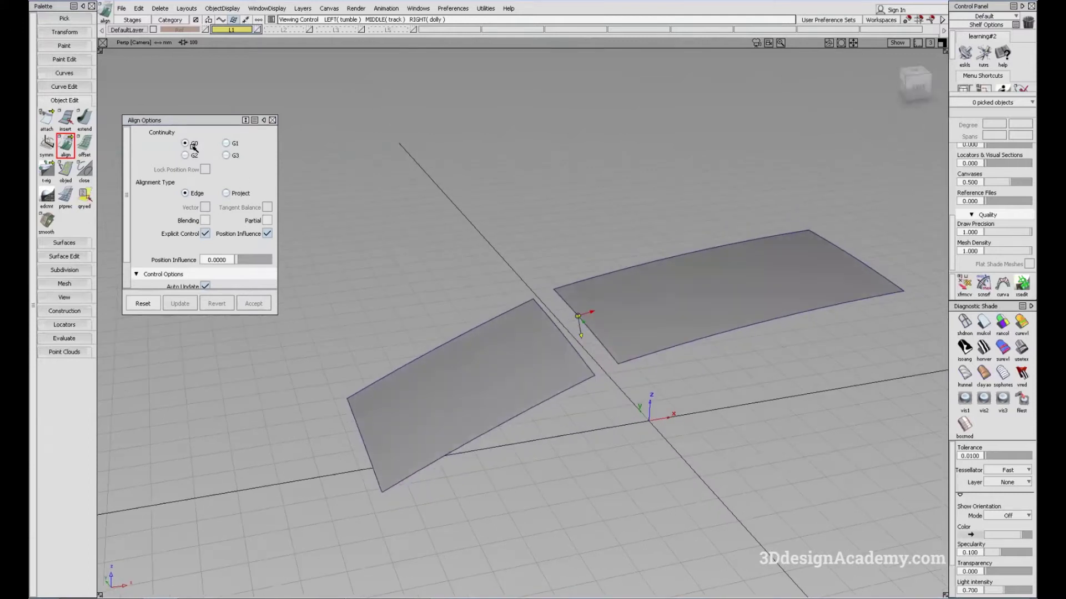
pyautogui.keyDown('alt'); pyautogui.keyDown('shift'); pyautogui.moveTo(546, 335); pyautogui.dragTo(507, 335); pyautogui.keyUp('shift'); pyautogui.keyUp('alt')
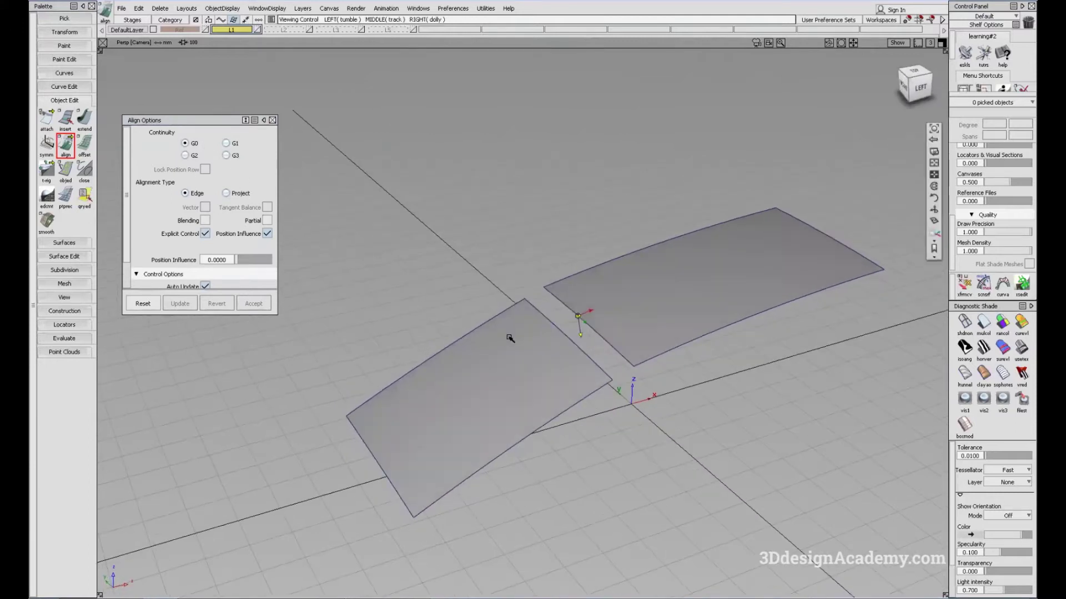
pyautogui.click(564, 335)
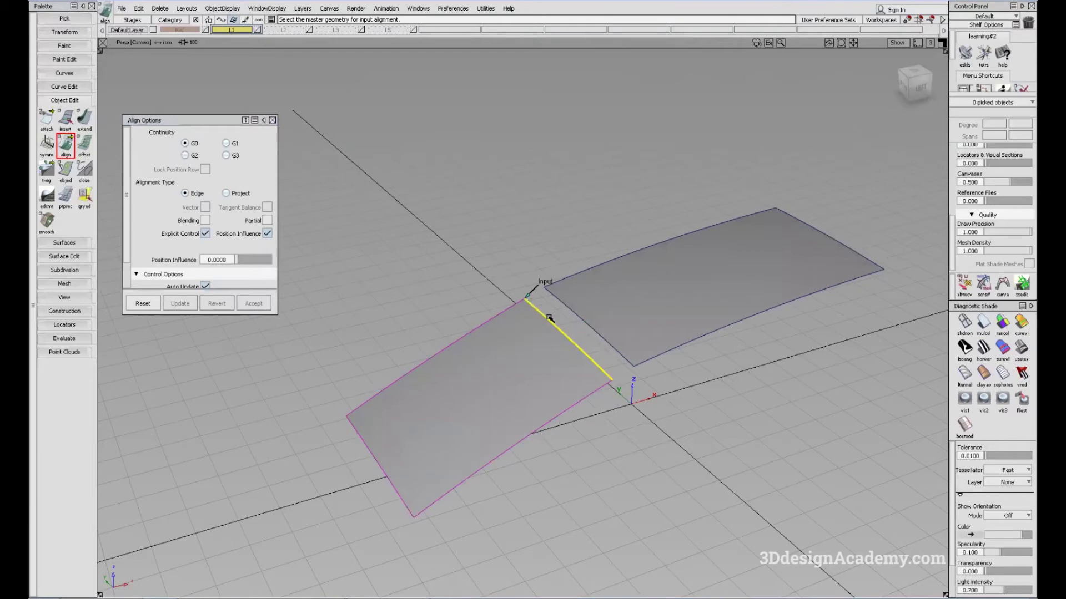
pyautogui.click(584, 321)
pyautogui.keyDown('alt'); pyautogui.keyDown('shift'); pyautogui.moveTo(584, 321); pyautogui.dragTo(541, 320); pyautogui.keyUp('shift'); pyautogui.keyUp('alt')
# Switch the join to G1 tangent continuity and inspect it with reflective evaluation shading
pyautogui.click(227, 144)
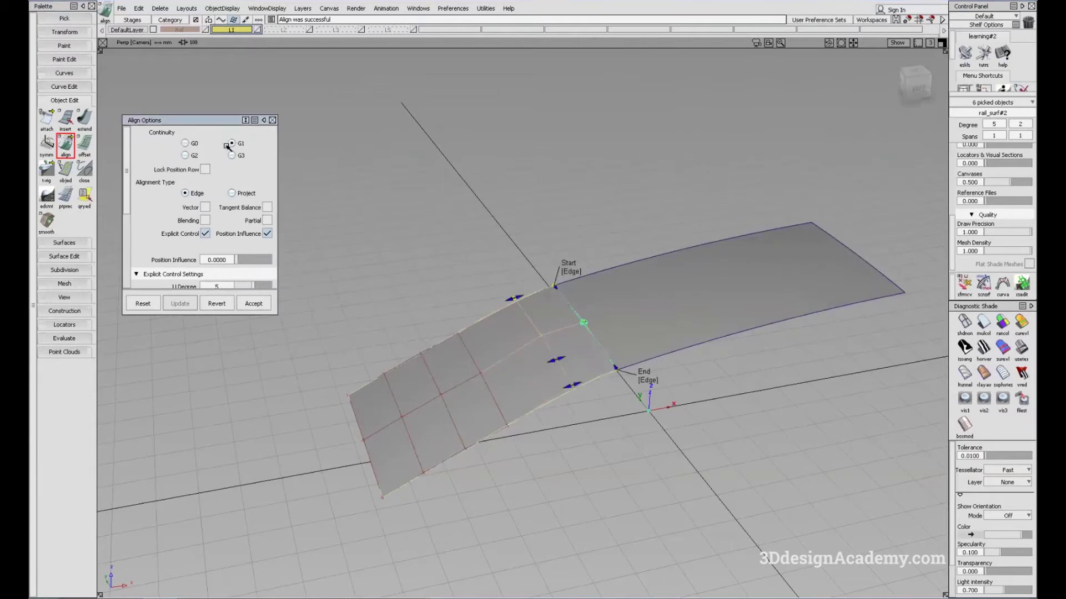
pyautogui.click(802, 388)
pyautogui.click(1005, 349)
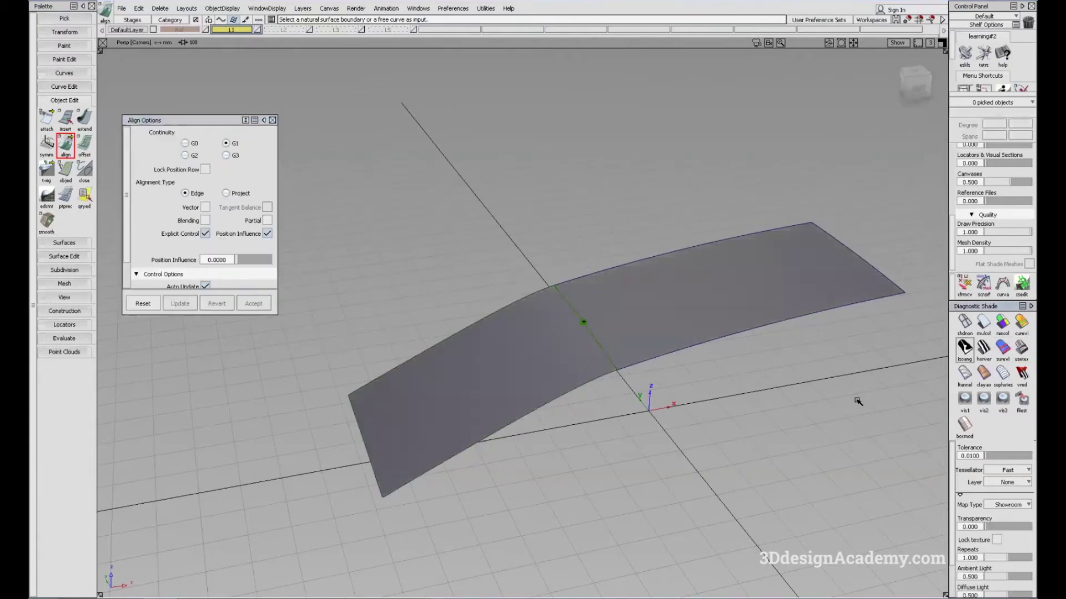
pyautogui.moveTo(856, 397)
pyautogui.keyDown('alt'); pyautogui.keyDown('shift'); pyautogui.mouseDown()
pyautogui.moveTo(642, 405)
pyautogui.moveTo(624, 328)
pyautogui.moveTo(609, 398)
pyautogui.moveTo(611, 373)
pyautogui.moveTo(685, 409)
pyautogui.moveTo(635, 387)
pyautogui.mouseUp(); pyautogui.keyUp('shift'); pyautogui.keyUp('alt')
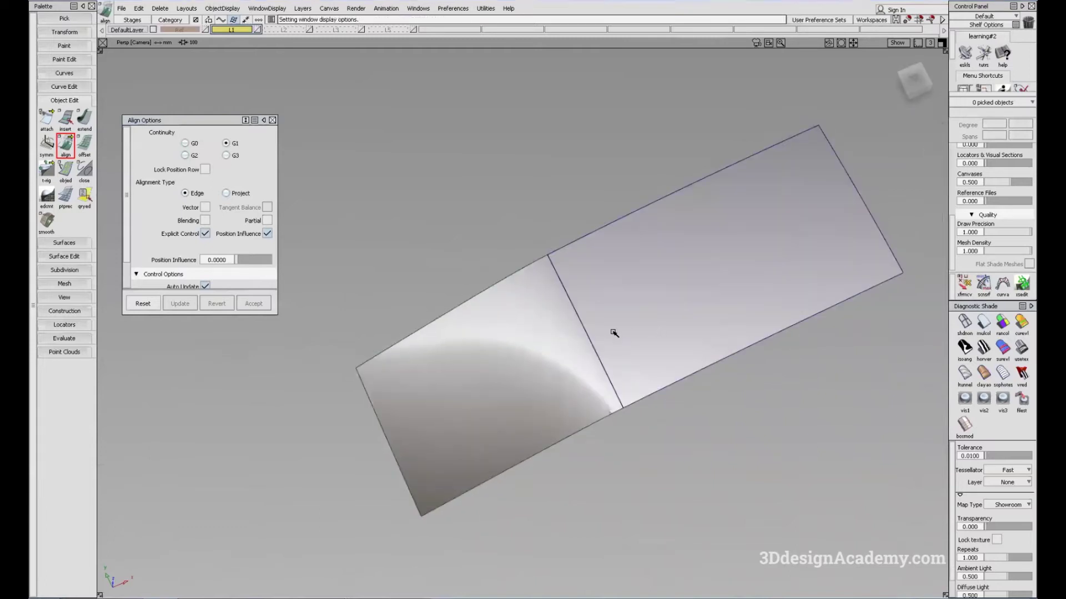
# Raise the surface join to G2 curvature continuity
pyautogui.click(614, 335)
pyautogui.click(186, 156)
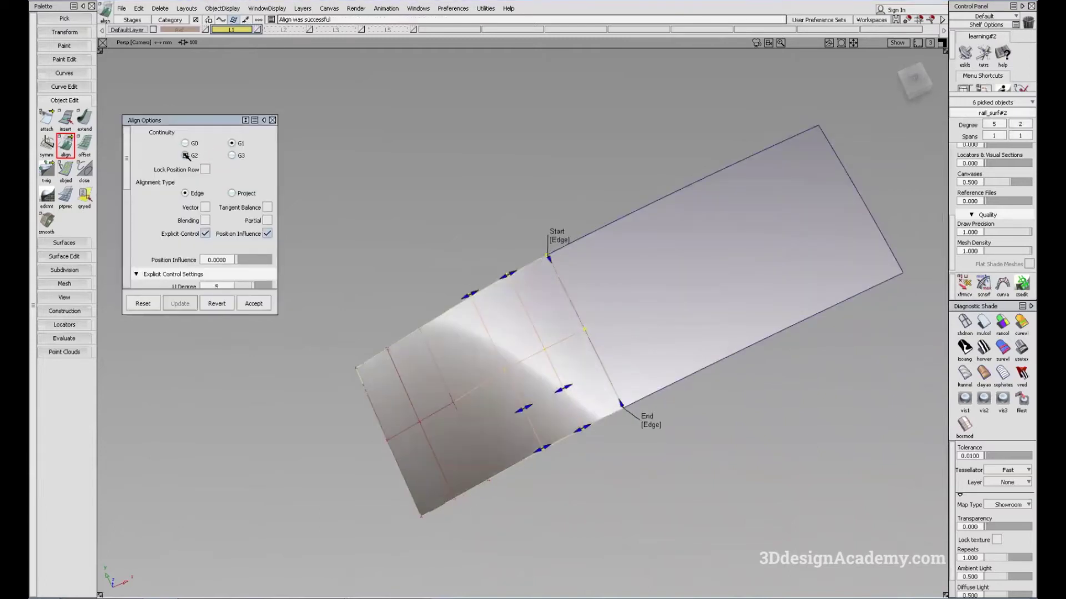
pyautogui.moveTo(601, 378)
pyautogui.keyDown('alt'); pyautogui.keyDown('shift'); pyautogui.mouseDown()
pyautogui.moveTo(601, 407)
pyautogui.moveTo(668, 423)
pyautogui.mouseUp(); pyautogui.keyUp('shift'); pyautogui.keyUp('alt')
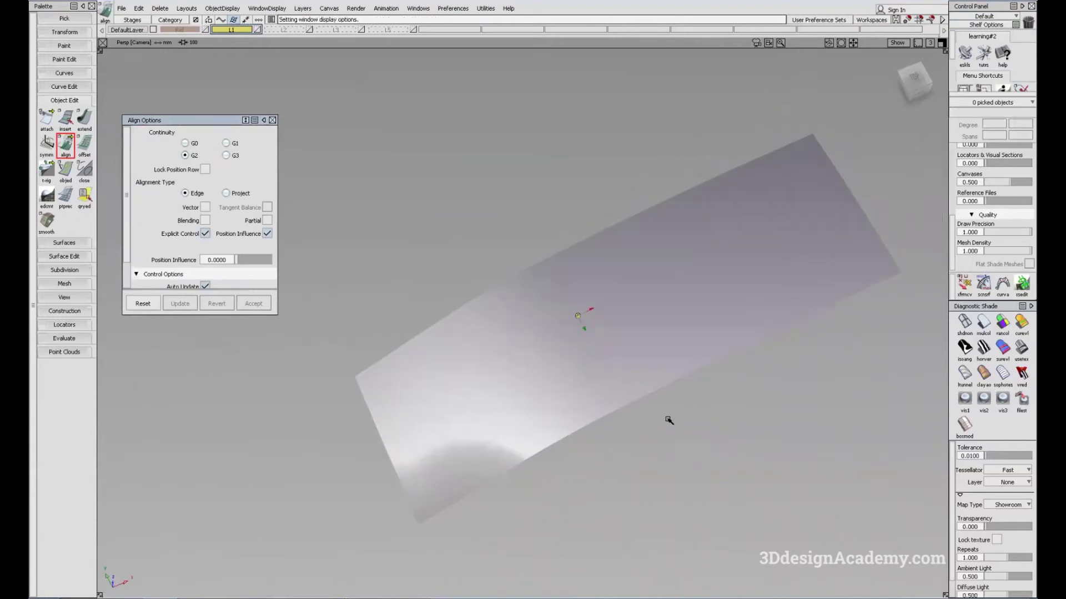
# Raise the join to G3 continuity and accept, closing the align settings
pyautogui.click(611, 364)
pyautogui.keyDown('alt'); pyautogui.keyDown('shift'); pyautogui.moveTo(474, 371); pyautogui.dragTo(512, 311); pyautogui.keyUp('shift'); pyautogui.keyUp('alt')
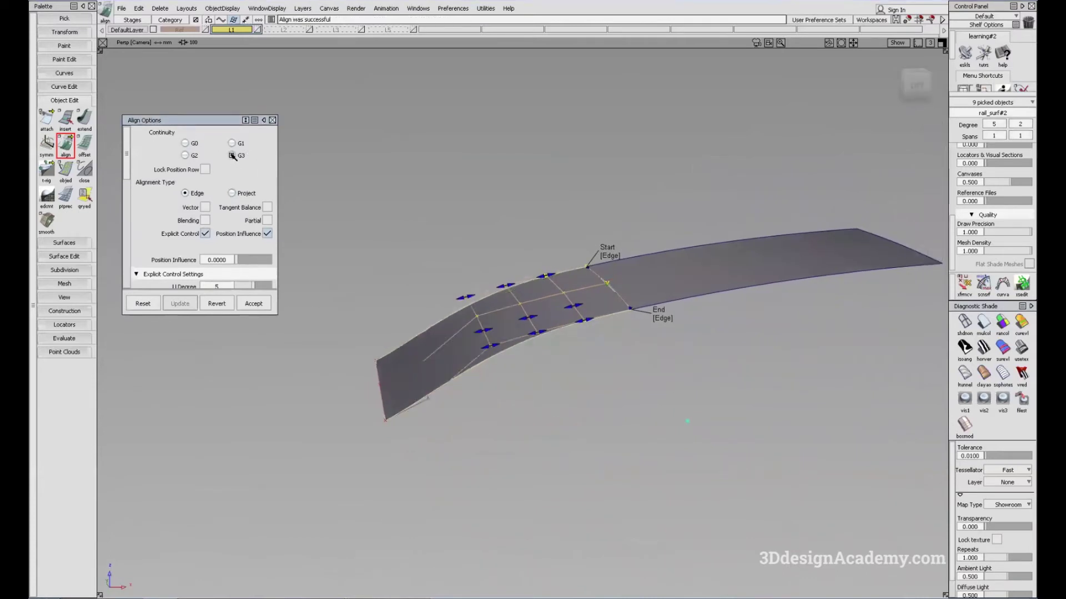
pyautogui.click(232, 156)
pyautogui.keyDown('alt'); pyautogui.keyDown('shift'); pyautogui.moveTo(544, 364); pyautogui.dragTo(614, 290); pyautogui.keyUp('shift'); pyautogui.keyUp('alt')
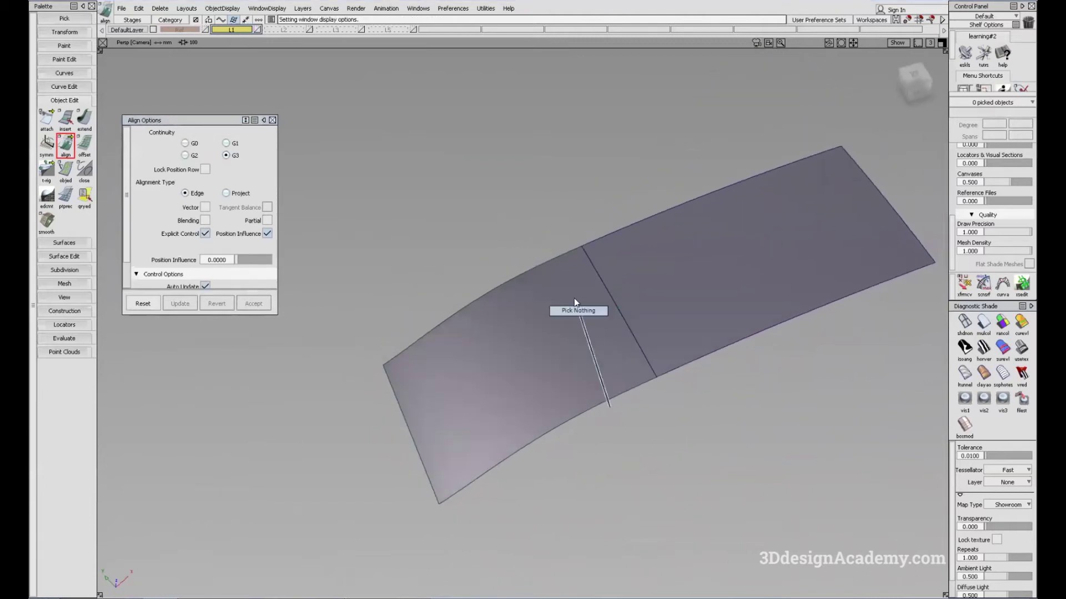
pyautogui.click(273, 119)
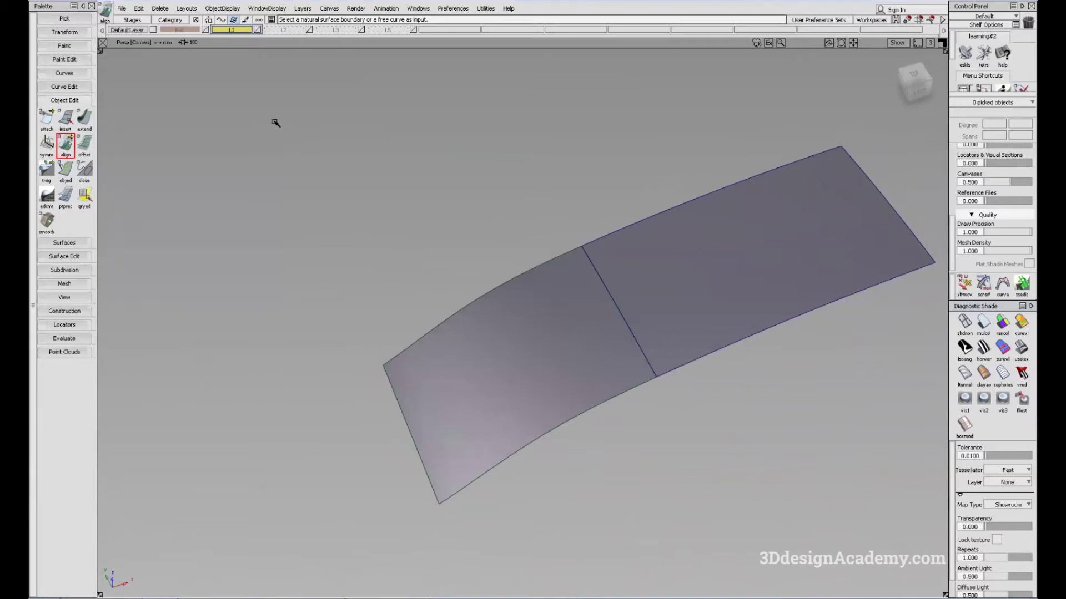
# Make layer L2 active and zoom in on the flat surface's edge and the curve
pyautogui.click(284, 29)
pyautogui.moveTo(654, 398)
pyautogui.keyDown('alt'); pyautogui.keyDown('shift'); pyautogui.mouseDown()
pyautogui.moveTo(738, 317)
pyautogui.moveTo(564, 361)
pyautogui.moveTo(658, 344)
pyautogui.moveTo(688, 411)
pyautogui.moveTo(662, 326)
pyautogui.mouseUp(); pyautogui.keyUp('shift'); pyautogui.keyUp('alt')
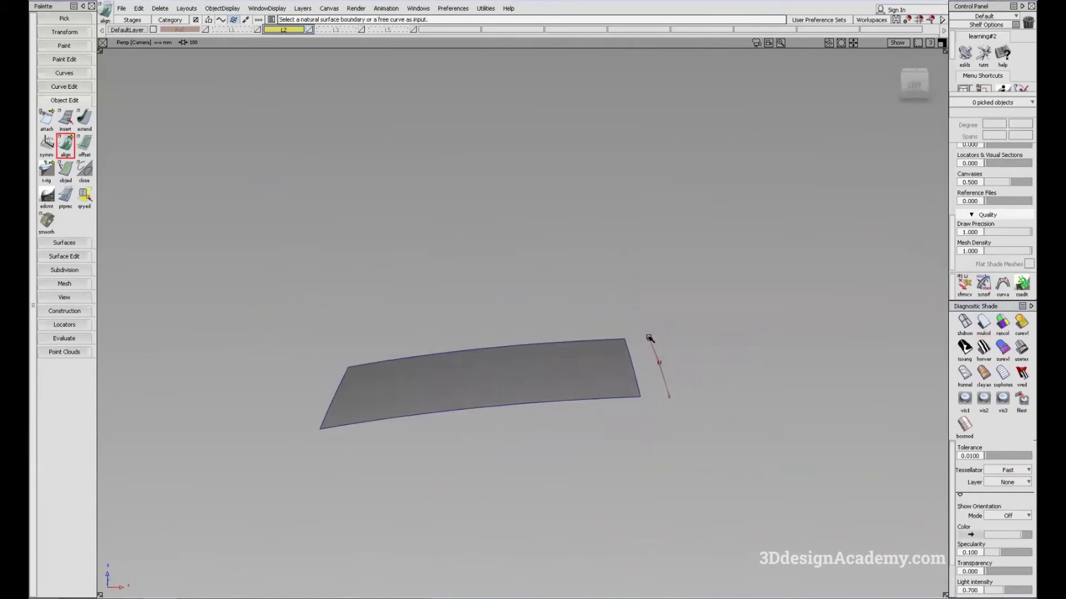
pyautogui.keyDown('alt'); pyautogui.keyDown('shift'); pyautogui.moveTo(679, 376); pyautogui.dragTo(679, 353); pyautogui.keyUp('shift'); pyautogui.keyUp('alt')
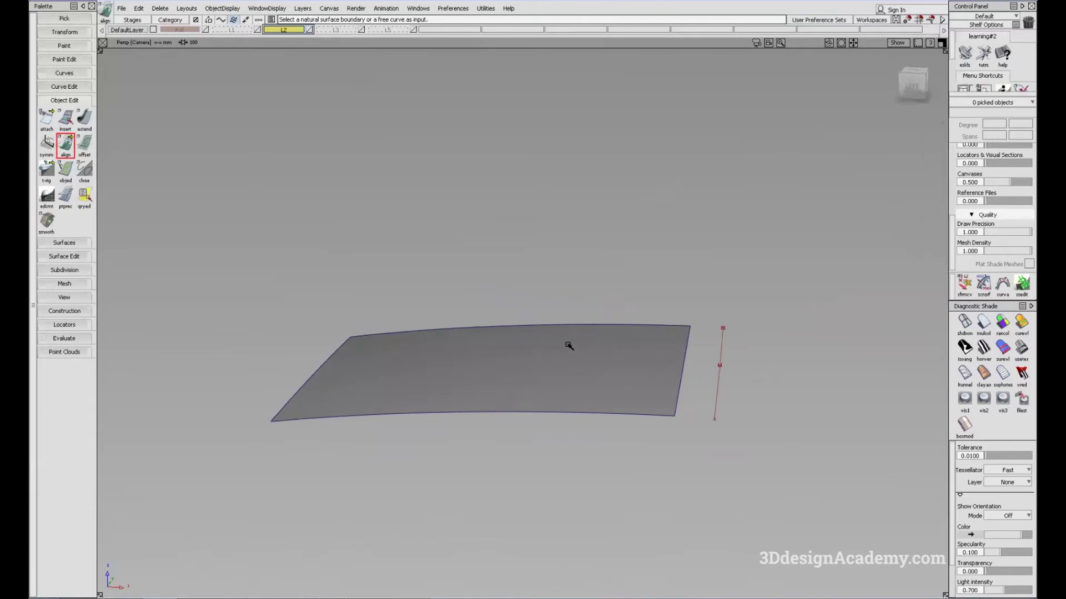
pyautogui.keyDown('alt'); pyautogui.keyDown('shift'); pyautogui.moveTo(722, 366); pyautogui.dragTo(648, 352); pyautogui.keyUp('shift'); pyautogui.keyUp('alt')
pyautogui.keyDown('alt'); pyautogui.keyDown('shift'); pyautogui.moveTo(659, 350); pyautogui.dragTo(477, 308, button='right'); pyautogui.keyUp('shift'); pyautogui.keyUp('alt')
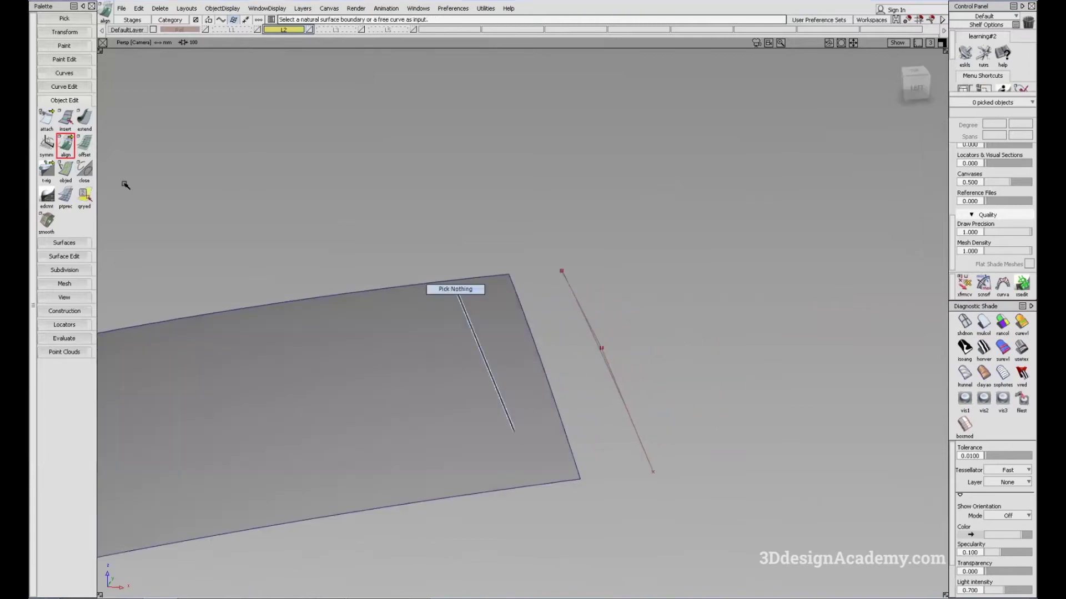
# Open the Align Options, move the window aside, and frame the surface and curve
pyautogui.doubleClick(66, 146)
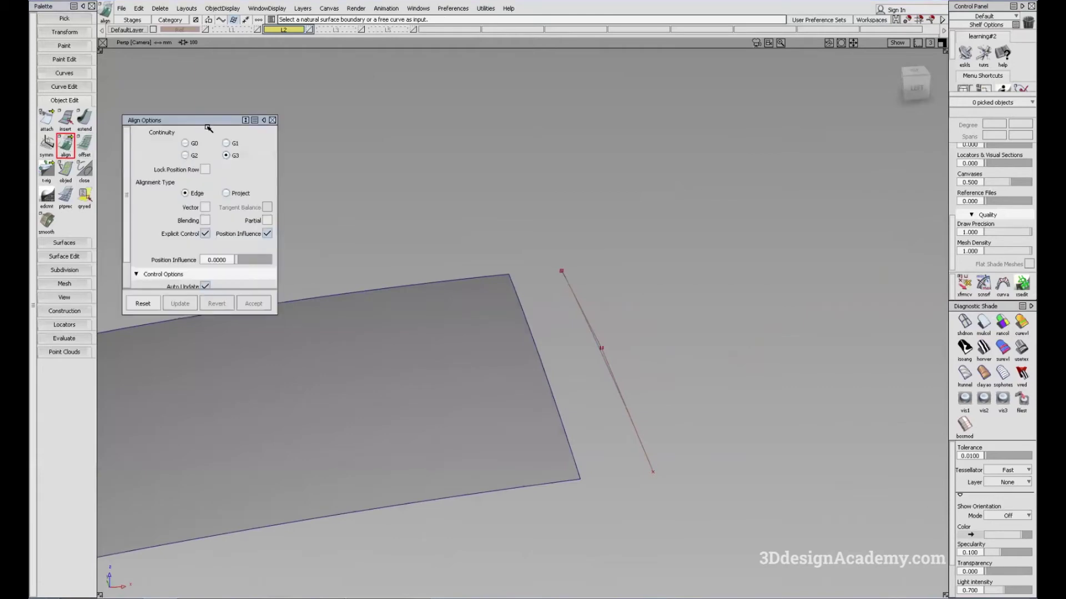
pyautogui.moveTo(209, 118); pyautogui.dragTo(190, 111)
pyautogui.keyDown('alt'); pyautogui.keyDown('shift'); pyautogui.moveTo(427, 318); pyautogui.dragTo(548, 297, button='middle'); pyautogui.keyUp('shift'); pyautogui.keyUp('alt')
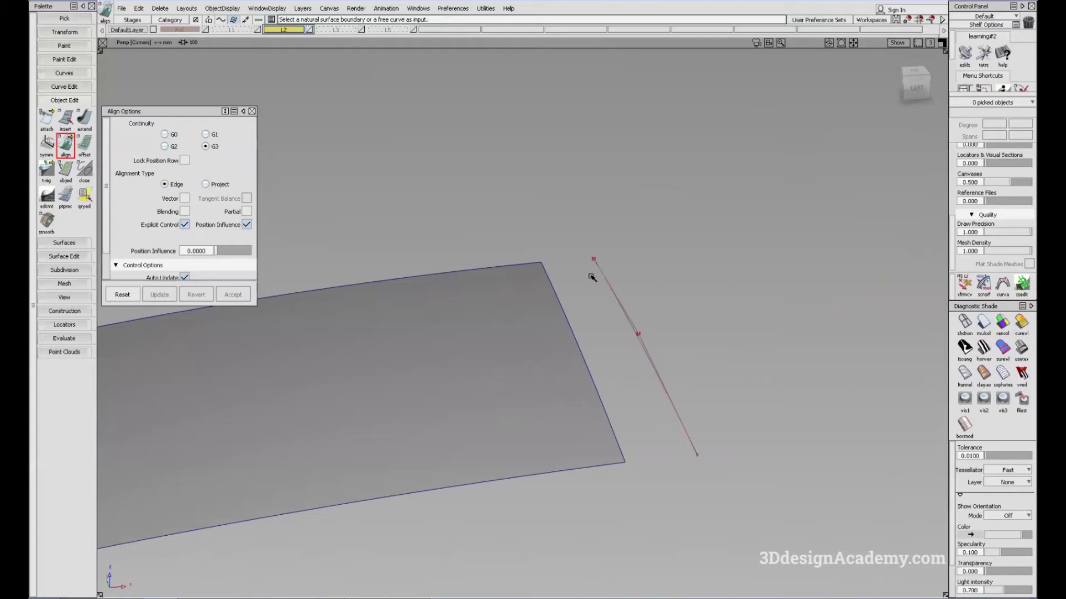
pyautogui.keyDown('alt'); pyautogui.keyDown('shift'); pyautogui.moveTo(625, 361); pyautogui.dragTo(605, 303); pyautogui.keyUp('shift'); pyautogui.keyUp('alt')
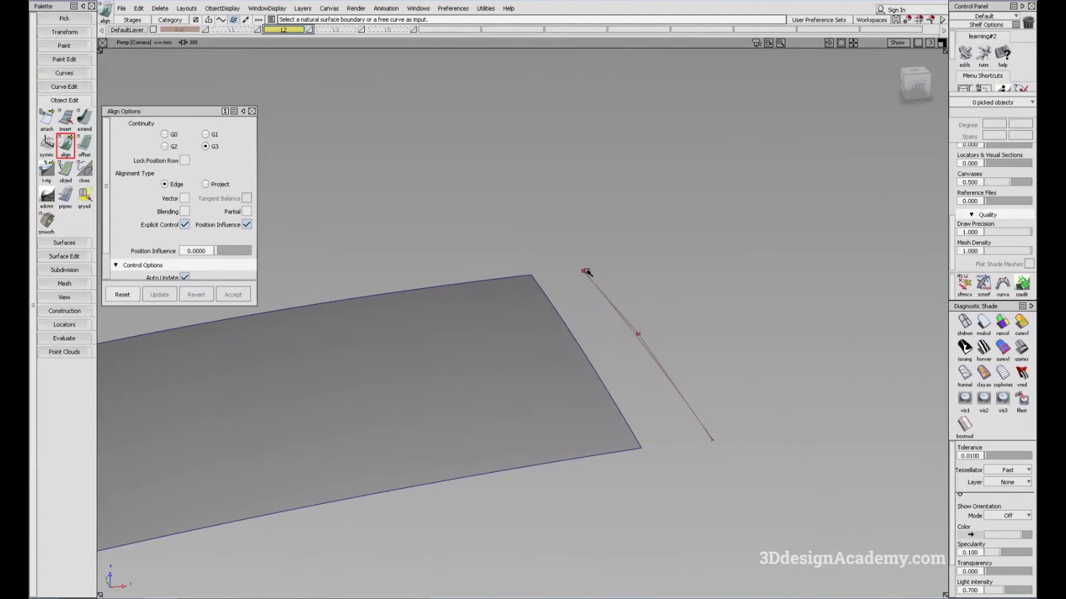
pyautogui.keyDown('alt'); pyautogui.keyDown('shift'); pyautogui.moveTo(694, 375); pyautogui.dragTo(643, 305); pyautogui.keyUp('shift'); pyautogui.keyUp('alt')
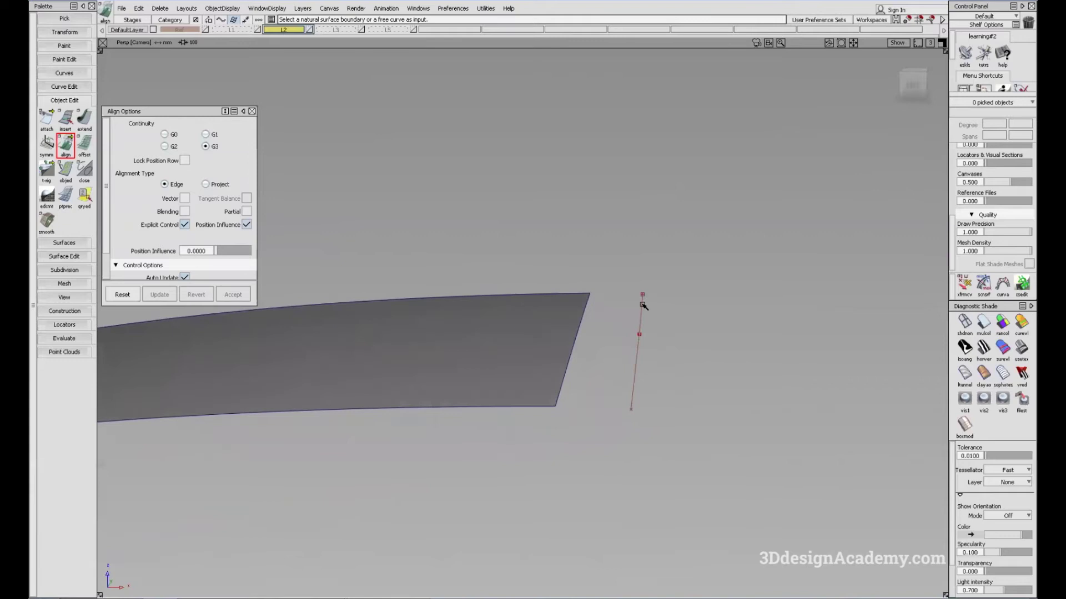
pyautogui.keyDown('alt'); pyautogui.keyDown('shift'); pyautogui.moveTo(380, 333); pyautogui.dragTo(170, 125); pyautogui.keyUp('shift'); pyautogui.keyUp('alt')
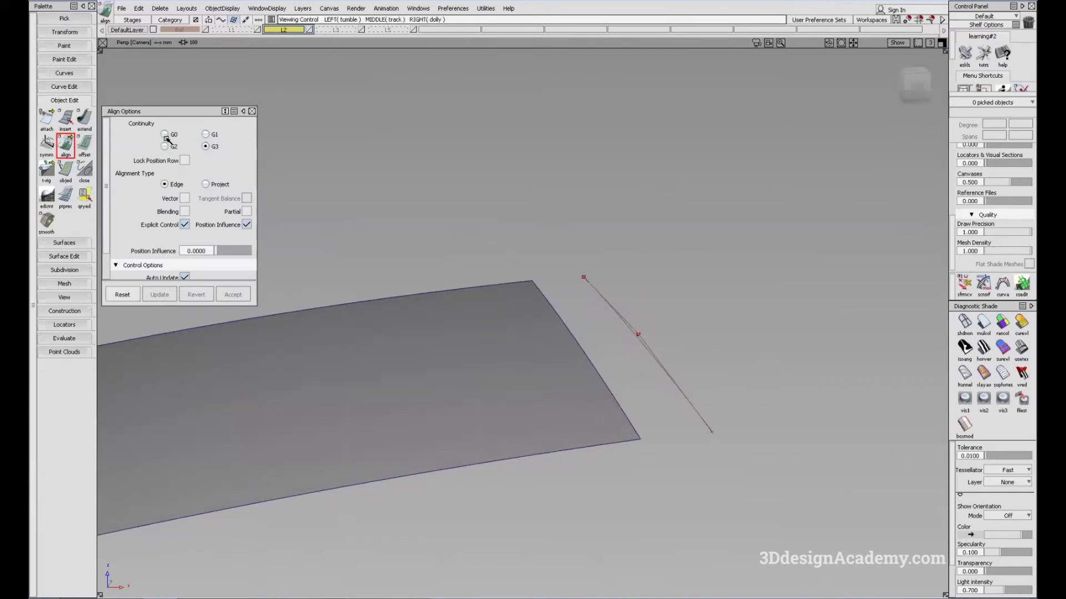
# Align the surface edge onto the curve with G0 continuity and check the result
pyautogui.click(165, 134)
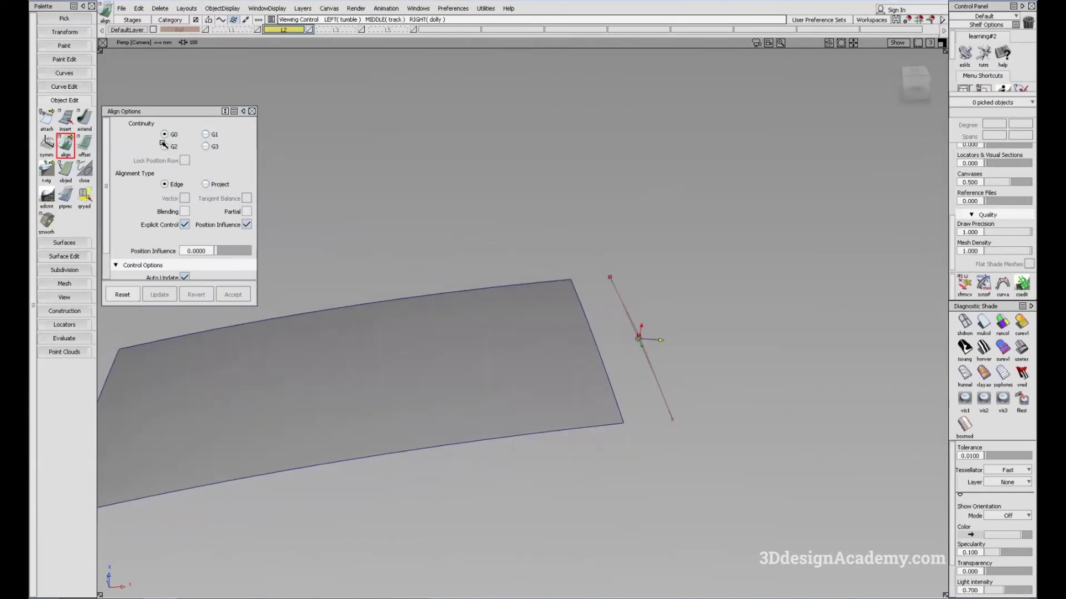
pyautogui.click(587, 326)
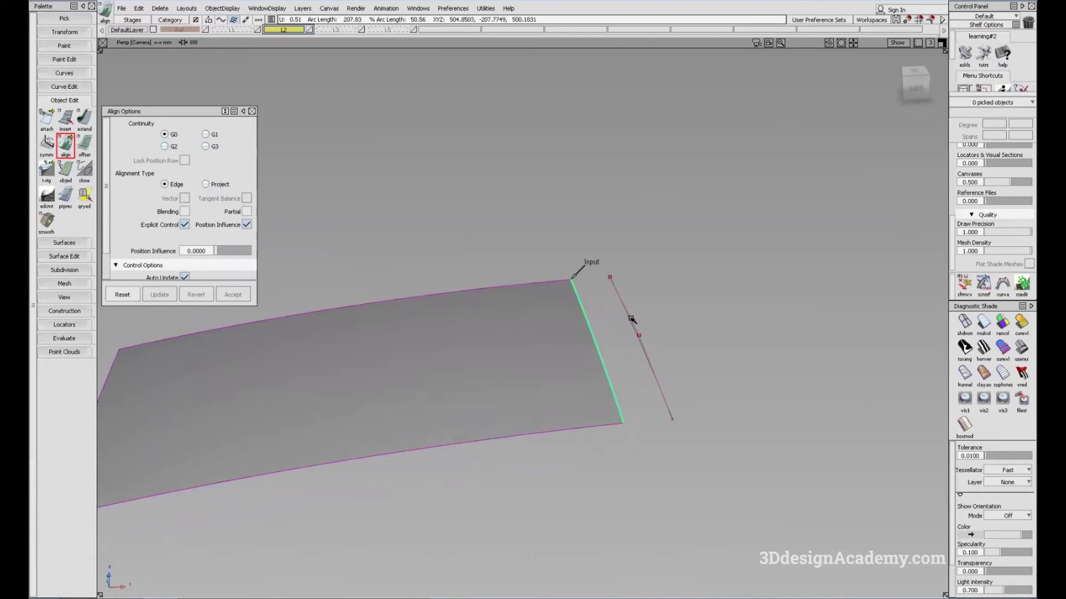
pyautogui.click(631, 319)
pyautogui.keyDown('alt'); pyautogui.keyDown('shift'); pyautogui.moveTo(628, 357); pyautogui.dragTo(507, 345); pyautogui.keyUp('shift'); pyautogui.keyUp('alt')
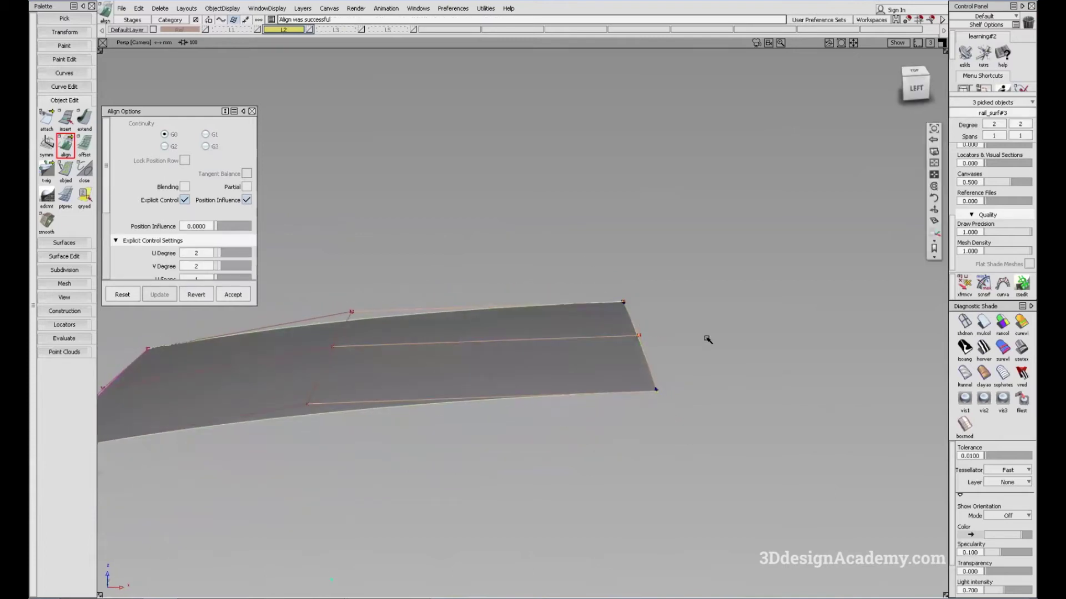
pyautogui.keyDown('alt'); pyautogui.keyDown('shift'); pyautogui.moveTo(677, 355); pyautogui.dragTo(671, 357); pyautogui.keyUp('shift'); pyautogui.keyUp('alt')
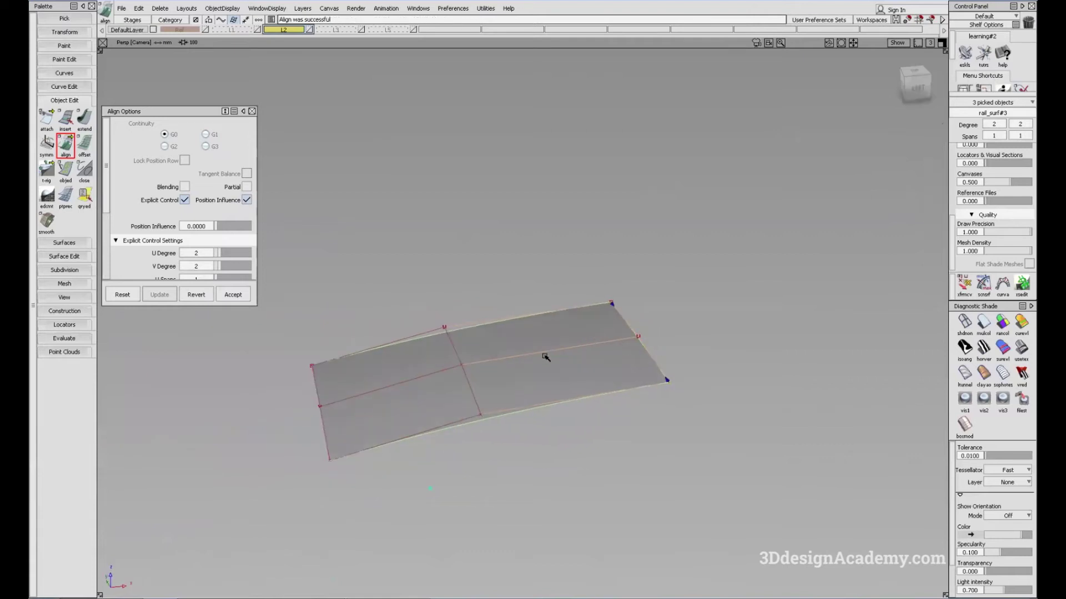
# Accept the surface-to-curve alignment, switch to layer L3, and orbit around the wireframe corner
pyautogui.click(364, 123)
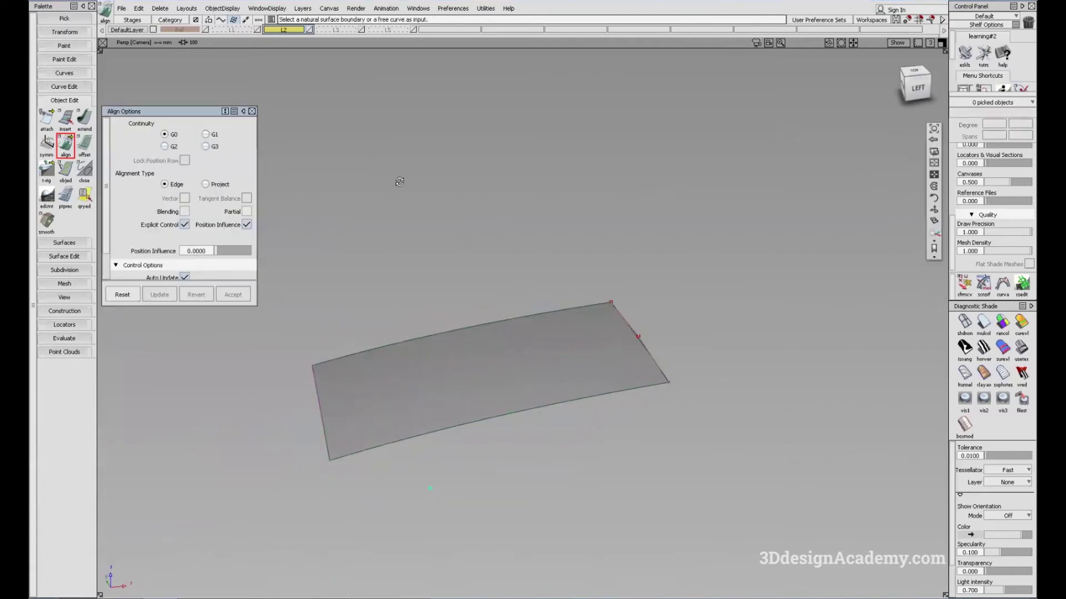
pyautogui.click(361, 29)
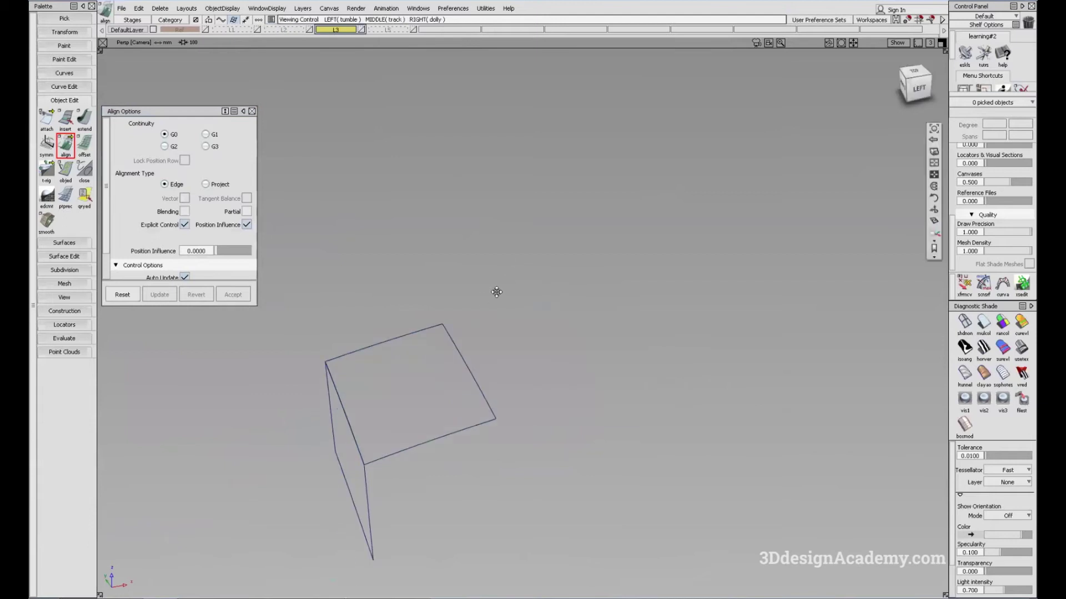
pyautogui.keyDown('alt'); pyautogui.keyDown('shift'); pyautogui.moveTo(495, 292); pyautogui.dragTo(491, 383); pyautogui.keyUp('shift'); pyautogui.keyUp('alt')
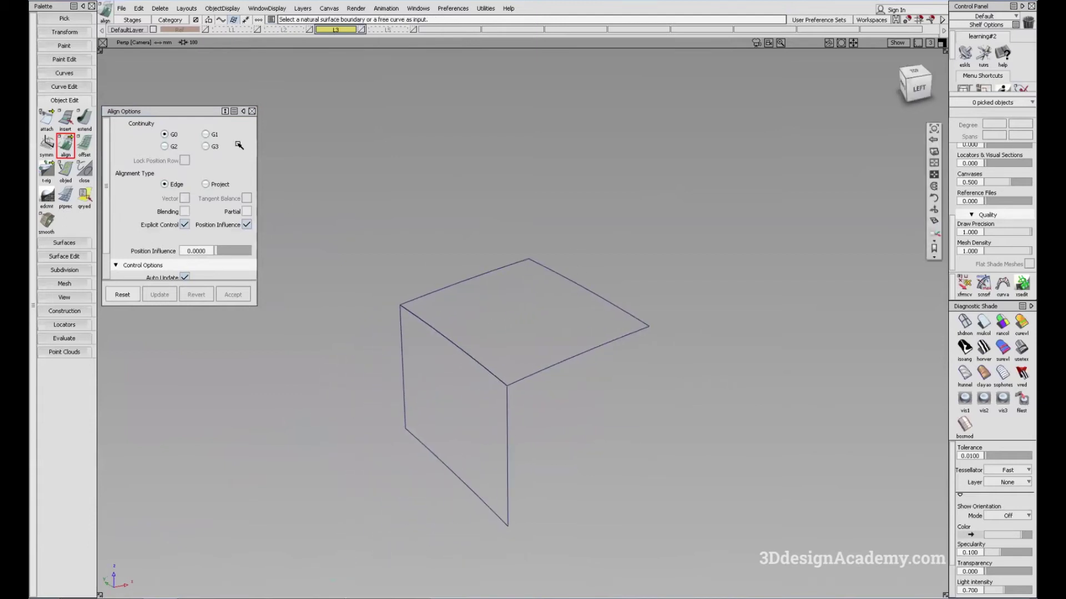
pyautogui.keyDown('alt'); pyautogui.keyDown('shift'); pyautogui.moveTo(497, 435); pyautogui.dragTo(485, 318); pyautogui.keyUp('shift'); pyautogui.keyUp('alt')
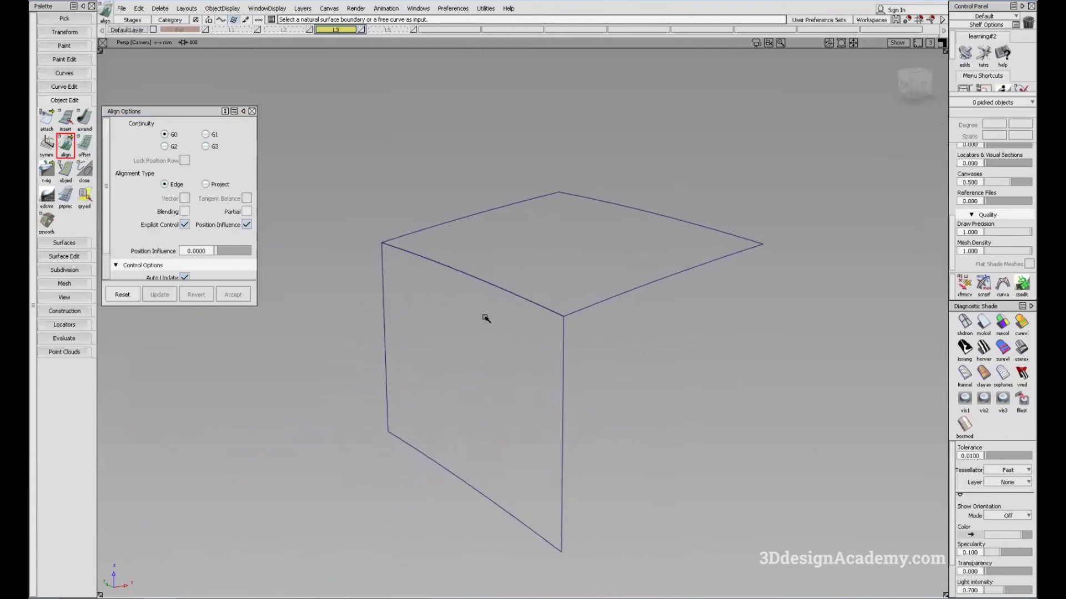
pyautogui.keyDown('alt'); pyautogui.keyDown('shift'); pyautogui.moveTo(435, 258); pyautogui.dragTo(460, 267); pyautogui.keyUp('shift'); pyautogui.keyUp('alt')
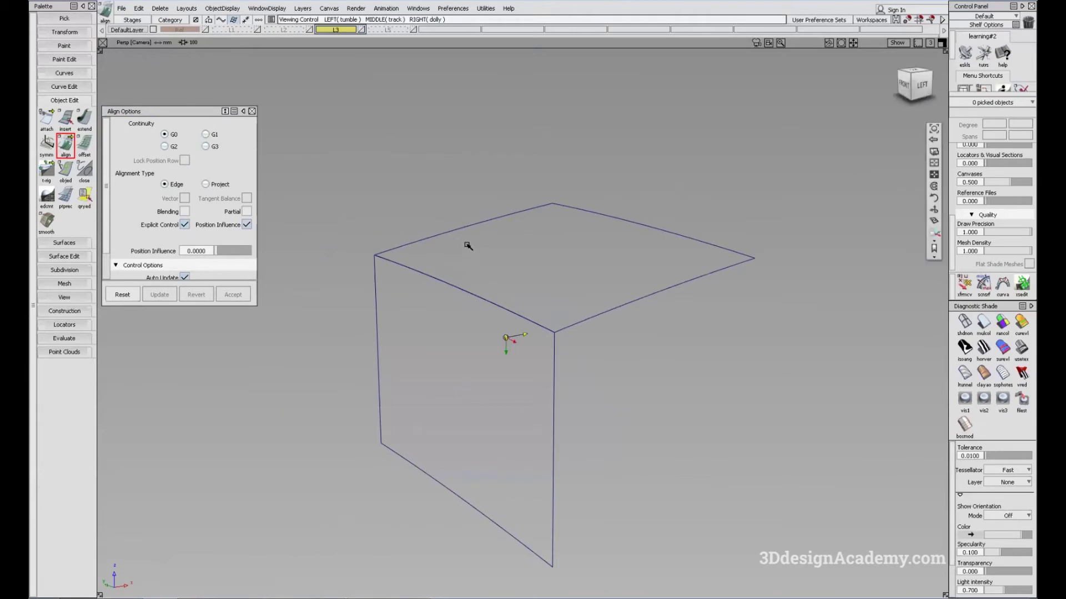
pyautogui.keyDown('alt'); pyautogui.keyDown('shift'); pyautogui.moveTo(405, 242); pyautogui.dragTo(396, 251); pyautogui.keyUp('shift'); pyautogui.keyUp('alt')
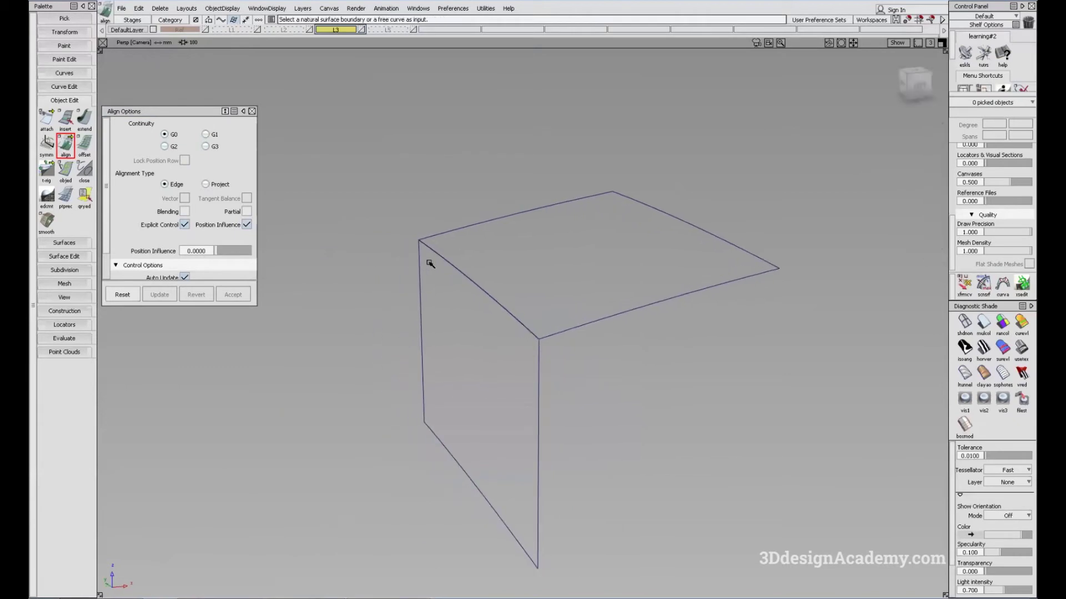
pyautogui.keyDown('alt'); pyautogui.keyDown('shift'); pyautogui.moveTo(430, 263); pyautogui.dragTo(427, 360); pyautogui.keyUp('shift'); pyautogui.keyUp('alt')
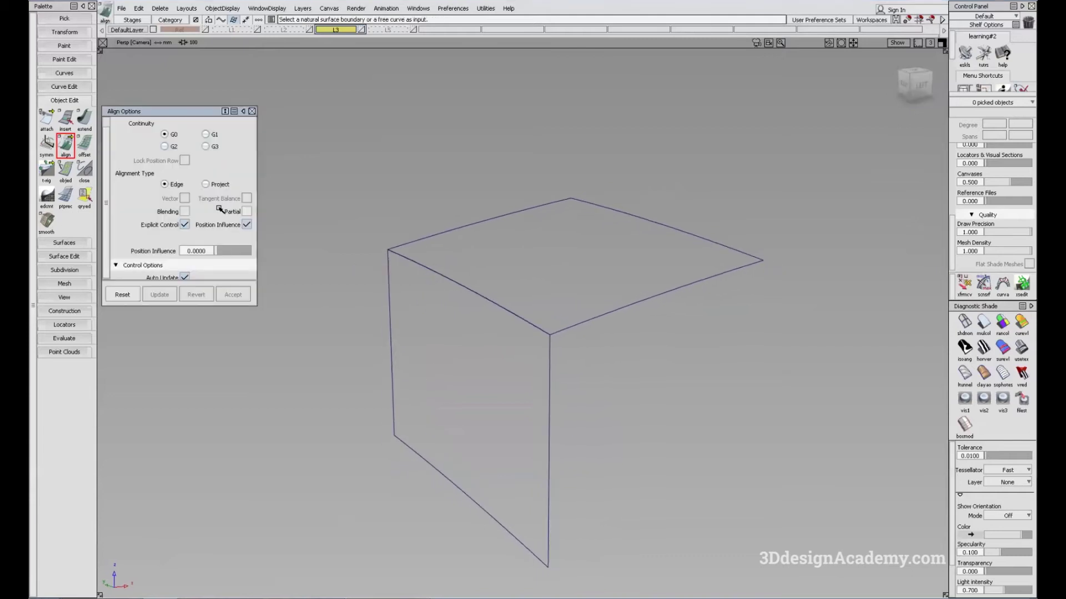
pyautogui.click(64, 243)
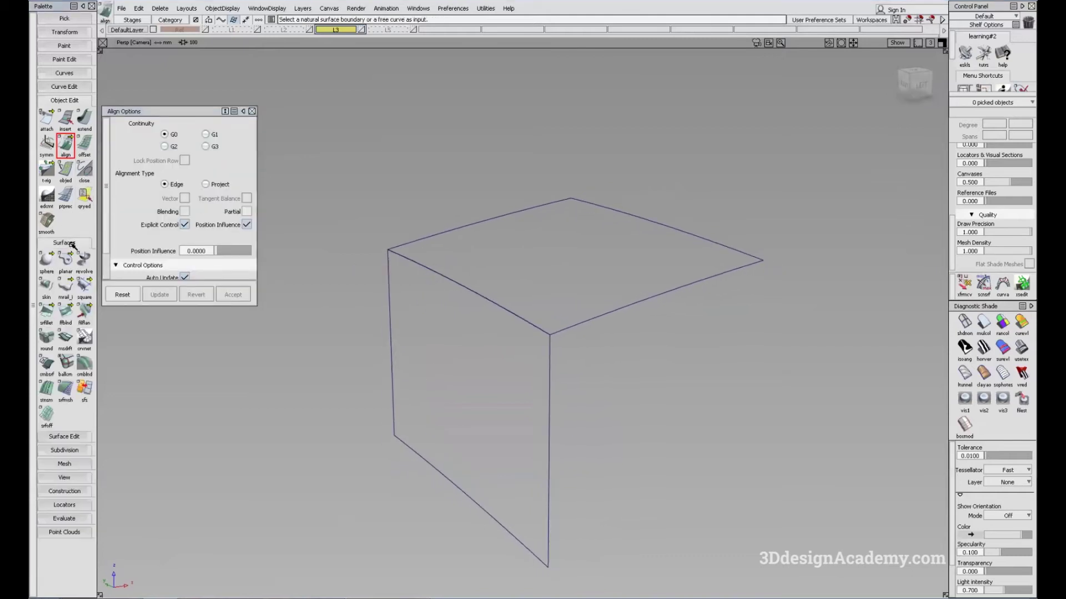
# Build a radius-30 tubular offset along the shared top edge, then start trimming
pyautogui.moveTo(84, 314); pyautogui.dragTo(143, 318)
pyautogui.click(453, 266)
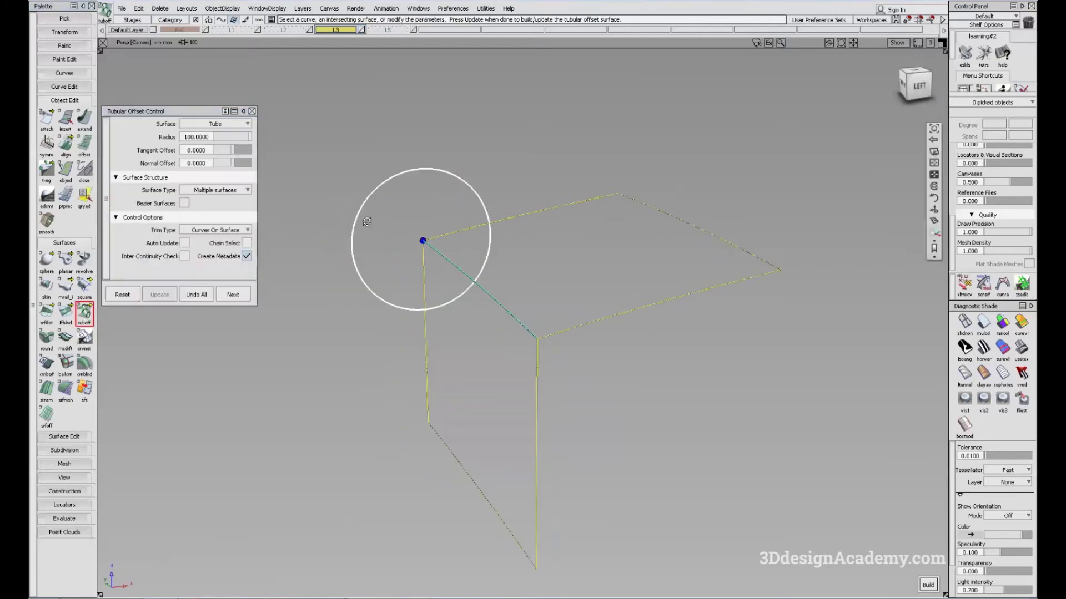
pyautogui.click(210, 137)
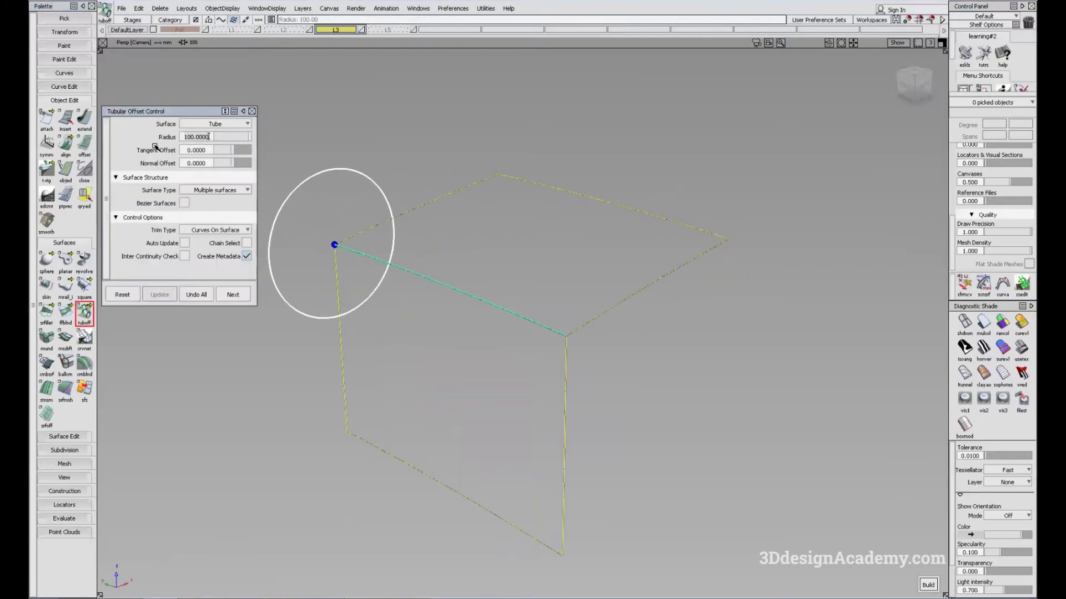
pyautogui.press('BackSpace')
pyautogui.press('BackSpace')
pyautogui.press('BackSpace')
pyautogui.press('BackSpace')
pyautogui.press('BackSpace')
pyautogui.press('BackSpace')
pyautogui.press('BackSpace')
pyautogui.press('BackSpace')
pyautogui.write('1')
pyautogui.press('Return')
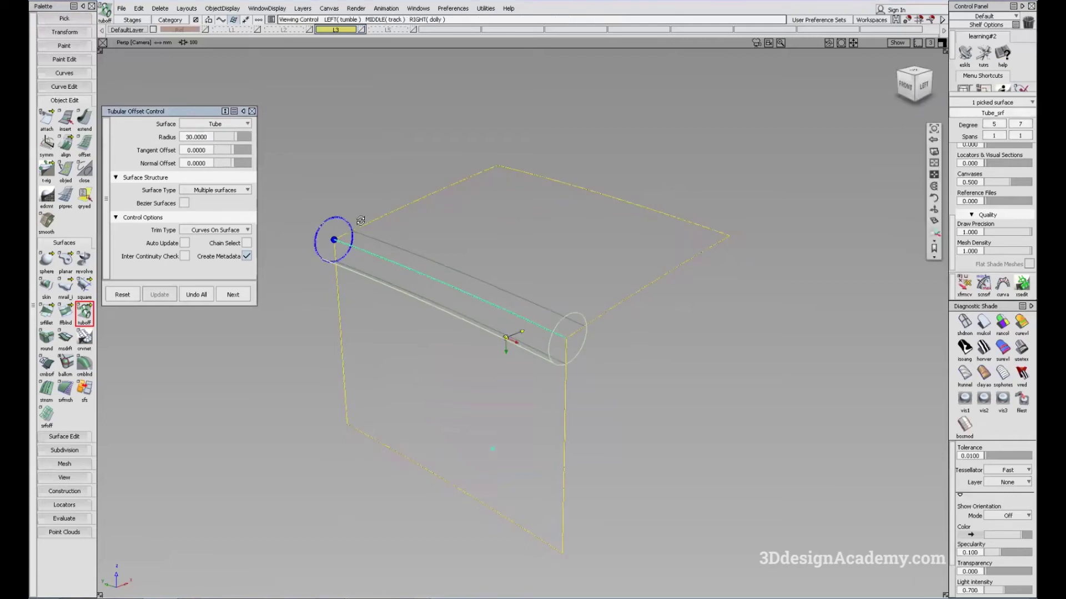
pyautogui.click(67, 437)
pyautogui.moveTo(65, 454); pyautogui.dragTo(86, 452)
# Trim the front face and top surface back from the tube
pyautogui.click(464, 333)
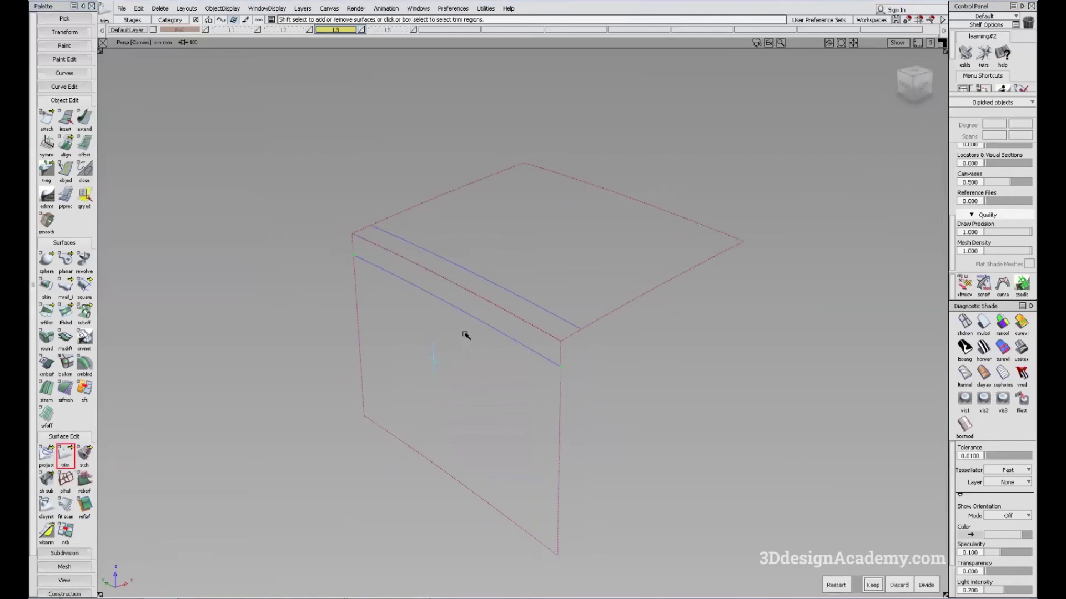
pyautogui.click(528, 252)
pyautogui.scroll(3, 365, 217)
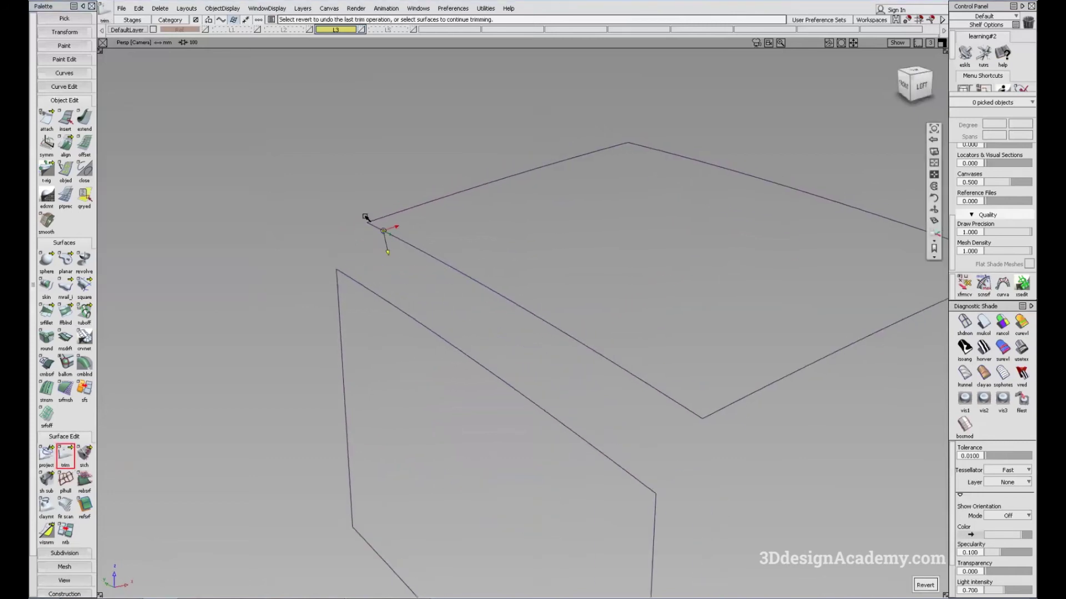
pyautogui.click(64, 73)
# Draw two short EP curves bridging the corner gaps at each end and select them
pyautogui.moveTo(84, 89); pyautogui.dragTo(107, 98)
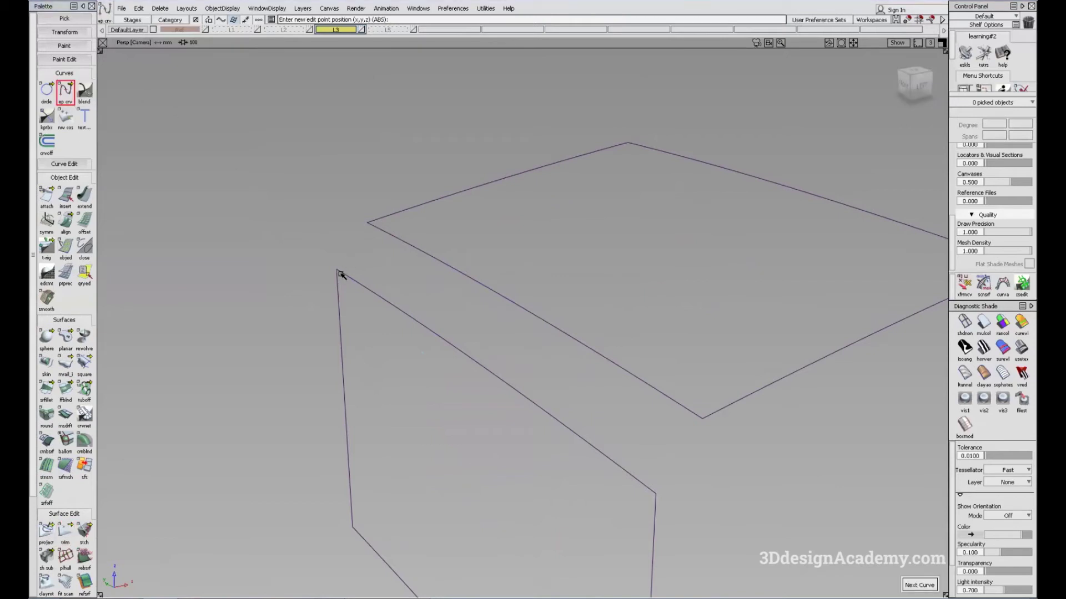
pyautogui.click(336, 271)
pyautogui.click(367, 223)
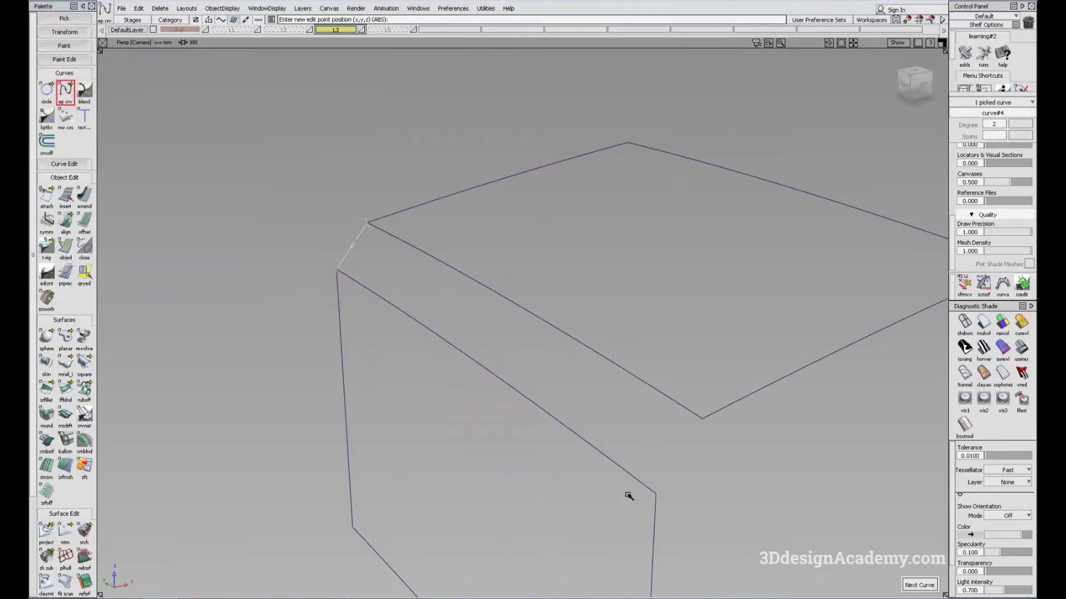
pyautogui.click(653, 513)
pyautogui.click(701, 419)
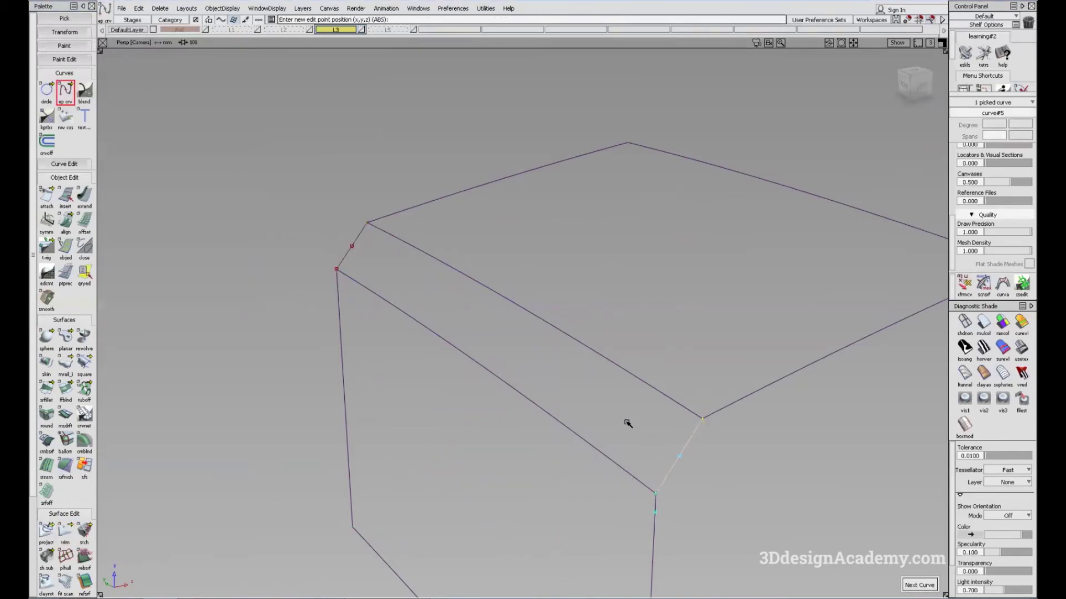
pyautogui.keyDown('alt'); pyautogui.keyDown('shift'); pyautogui.moveTo(395, 281); pyautogui.dragTo(369, 267); pyautogui.keyUp('shift'); pyautogui.keyUp('alt')
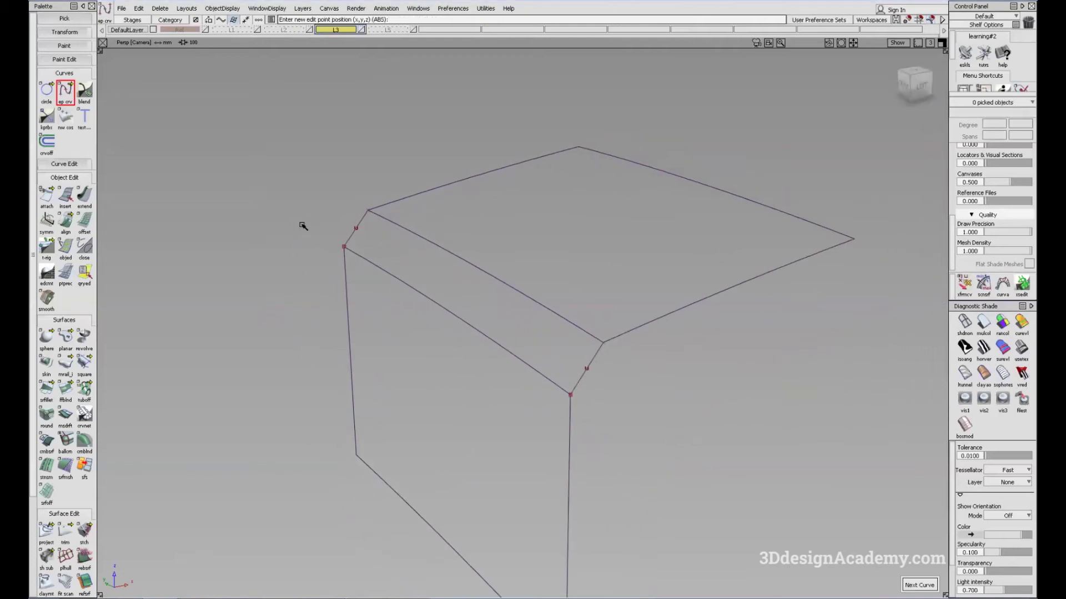
pyautogui.keyDown('ctrl'); pyautogui.keyDown('shift'); pyautogui.moveTo(279, 180); pyautogui.dragTo(644, 420); pyautogui.keyUp('shift'); pyautogui.keyUp('ctrl')
# Align the first short corner curve to the long edge with G2 continuity
pyautogui.click(1005, 124)
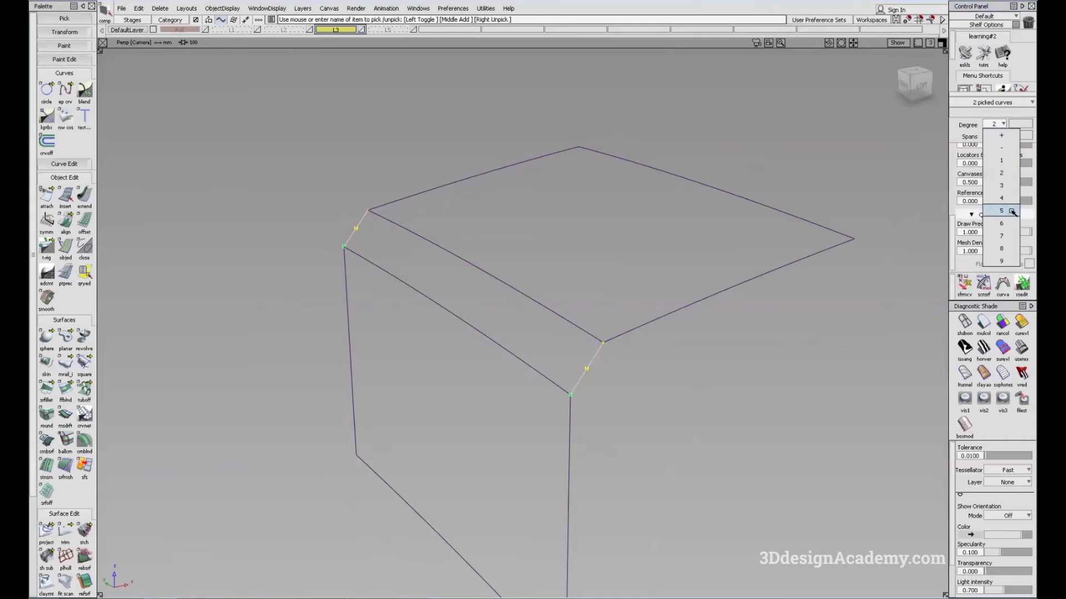
pyautogui.scroll(5, 370, 211)
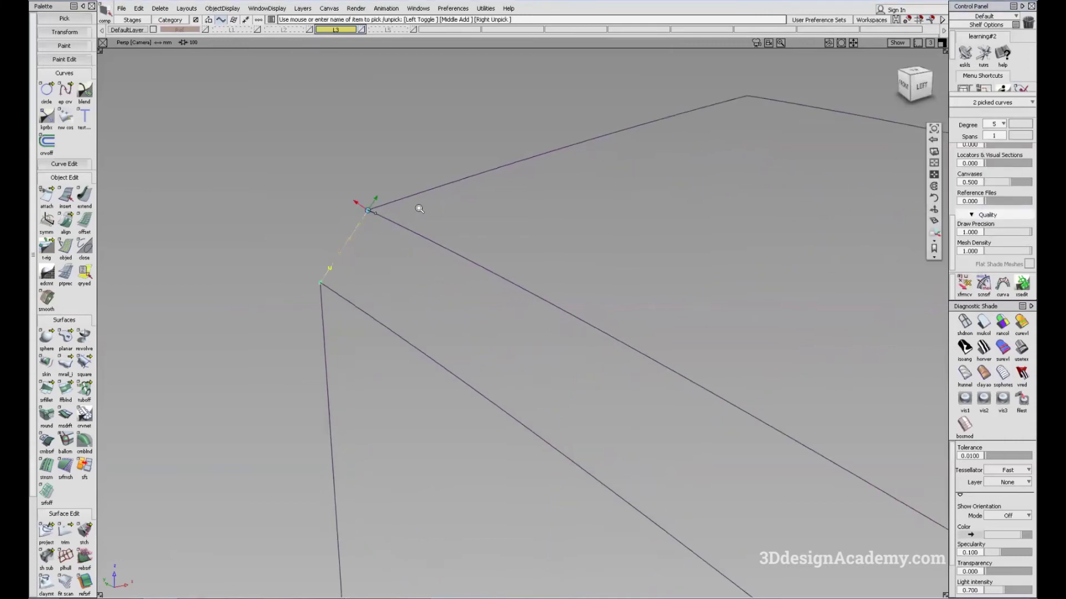
pyautogui.doubleClick(66, 222)
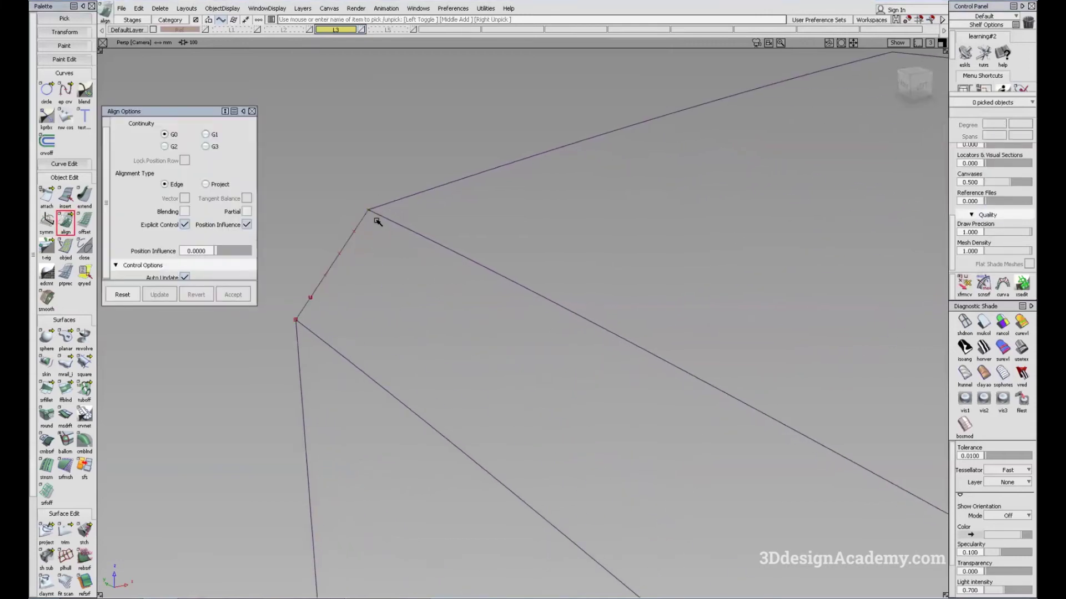
pyautogui.keyDown('alt'); pyautogui.keyDown('shift'); pyautogui.moveTo(375, 219); pyautogui.dragTo(333, 297); pyautogui.keyUp('shift'); pyautogui.keyUp('alt')
pyautogui.click(164, 146)
pyautogui.click(397, 217)
pyautogui.click(415, 205)
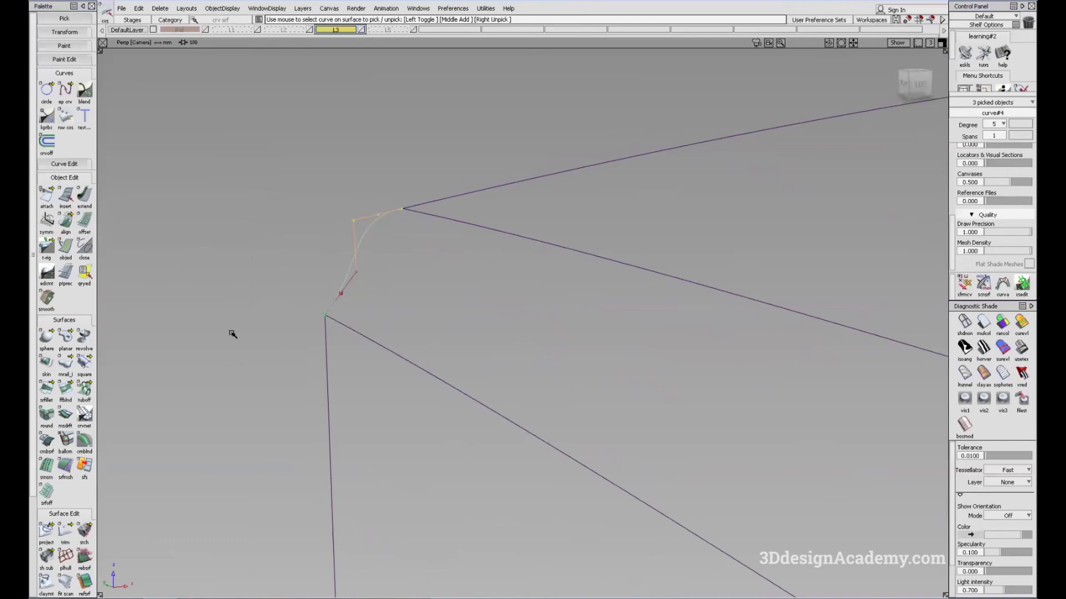
# Align the lower corner curve G2 to its master edge and commit the alignment
pyautogui.doubleClick(65, 222)
pyautogui.click(333, 305)
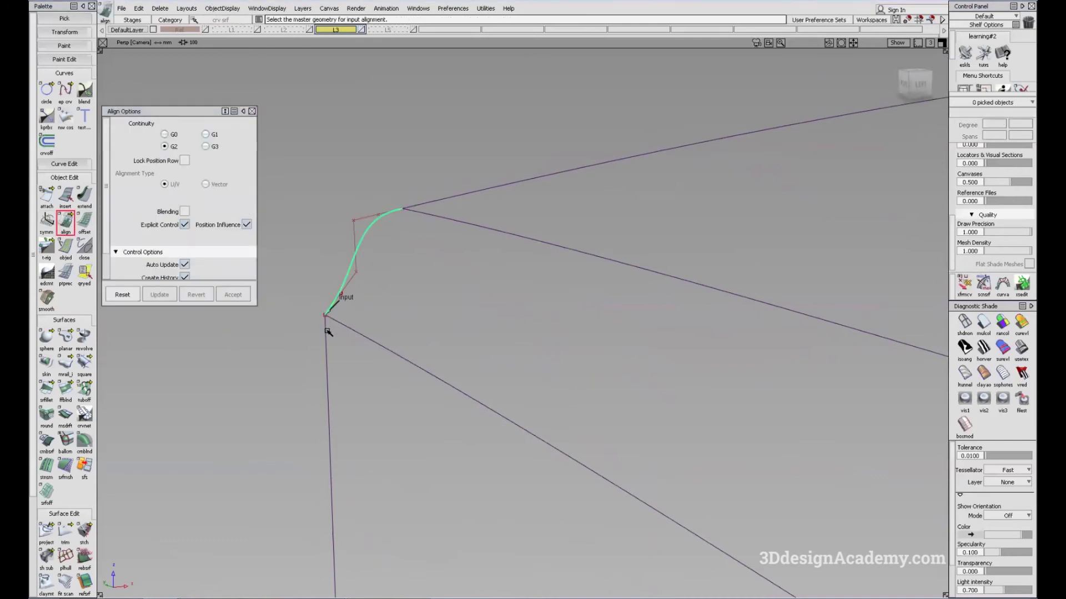
pyautogui.keyDown('alt'); pyautogui.keyDown('shift'); pyautogui.moveTo(327, 332); pyautogui.dragTo(439, 278); pyautogui.keyUp('shift'); pyautogui.keyUp('alt')
pyautogui.click(436, 257)
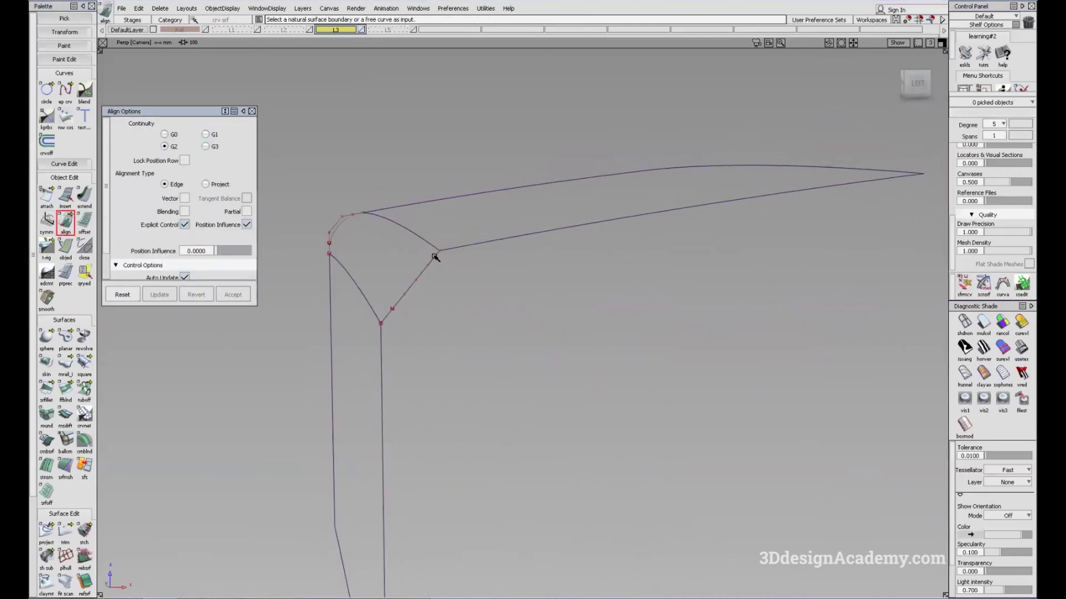
pyautogui.click(396, 309)
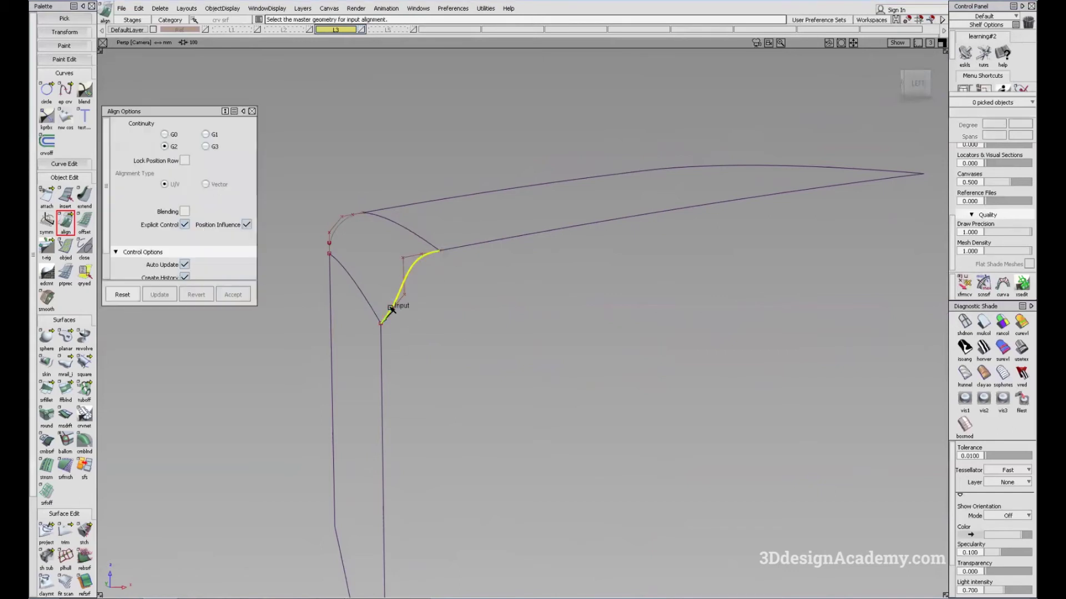
pyautogui.click(379, 339)
pyautogui.keyDown('alt'); pyautogui.keyDown('shift'); pyautogui.moveTo(345, 286); pyautogui.dragTo(348, 307); pyautogui.keyUp('shift'); pyautogui.keyUp('alt')
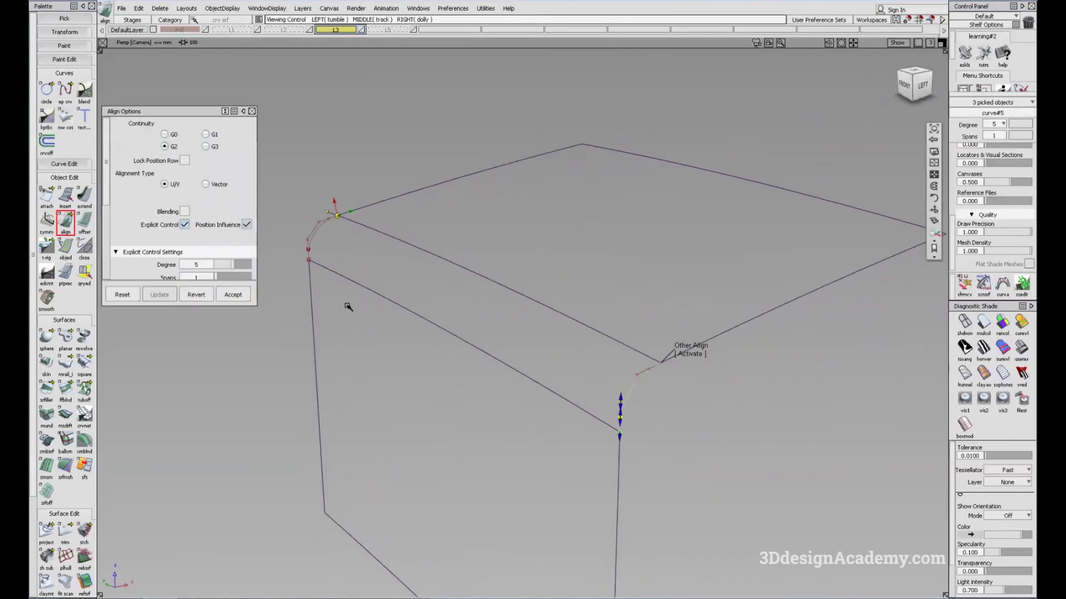
pyautogui.click(348, 307)
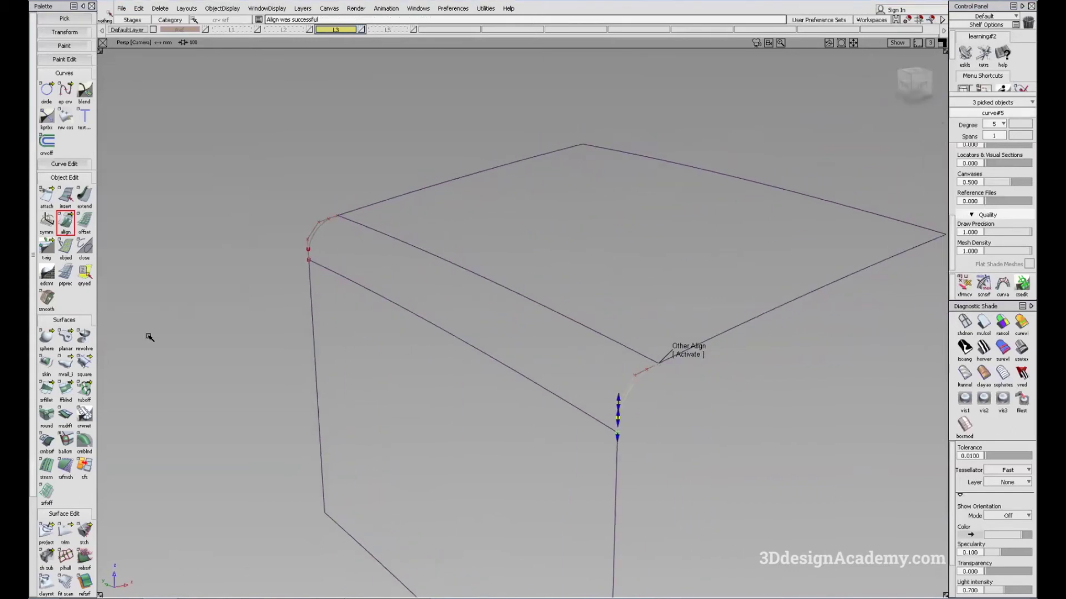
# Create a Square surface from the two corner curves and the top and lower edges
pyautogui.click(84, 363)
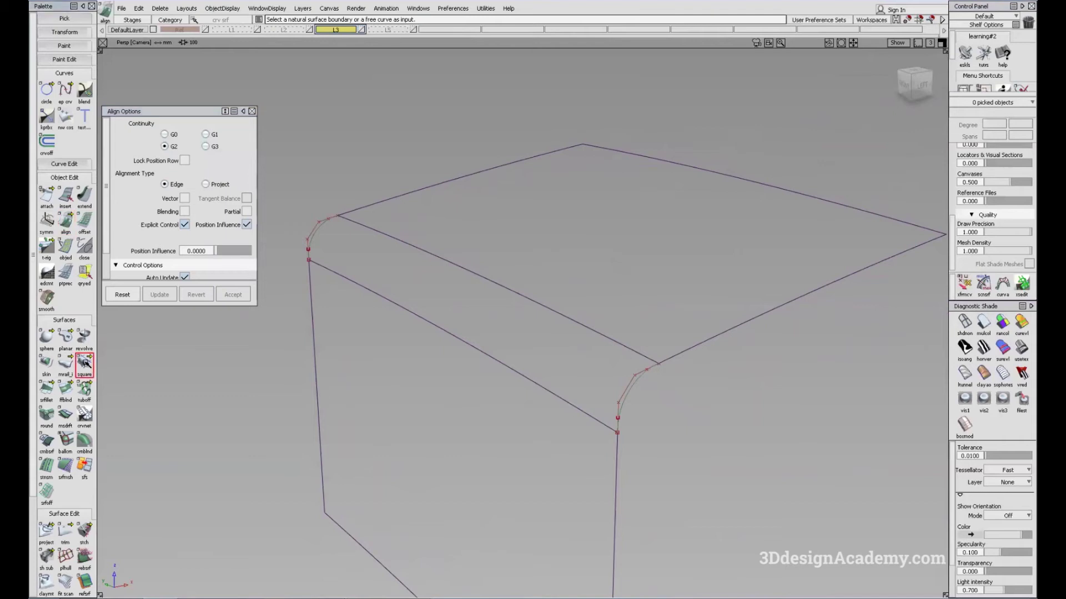
pyautogui.keyDown('alt'); pyautogui.keyDown('shift'); pyautogui.moveTo(330, 244); pyautogui.dragTo(347, 229); pyautogui.keyUp('shift'); pyautogui.keyUp('alt')
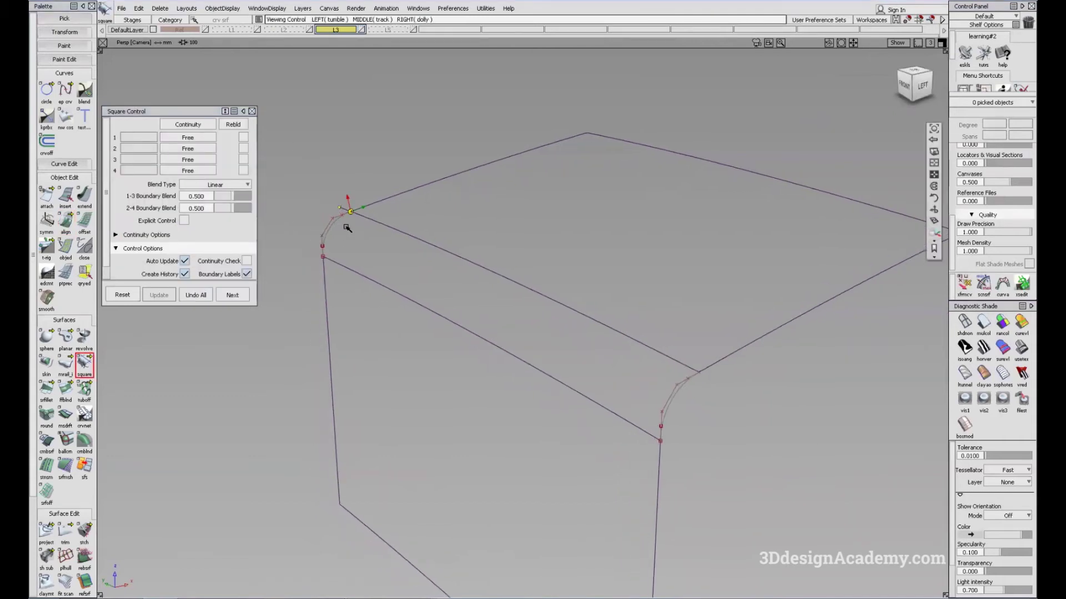
pyautogui.click(201, 140)
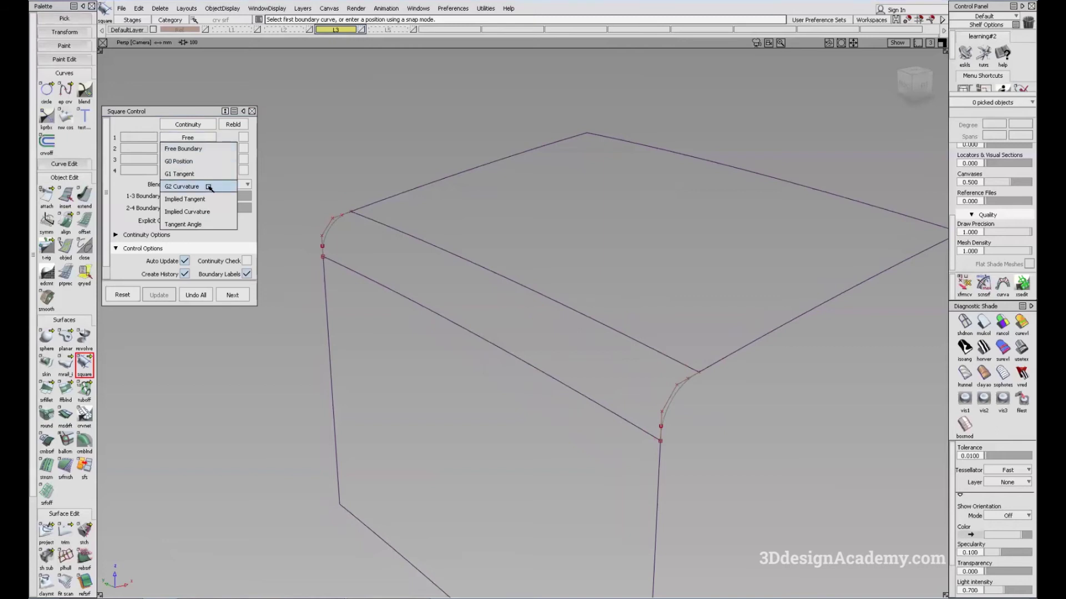
pyautogui.click(205, 185)
pyautogui.click(188, 124)
pyautogui.click(189, 130)
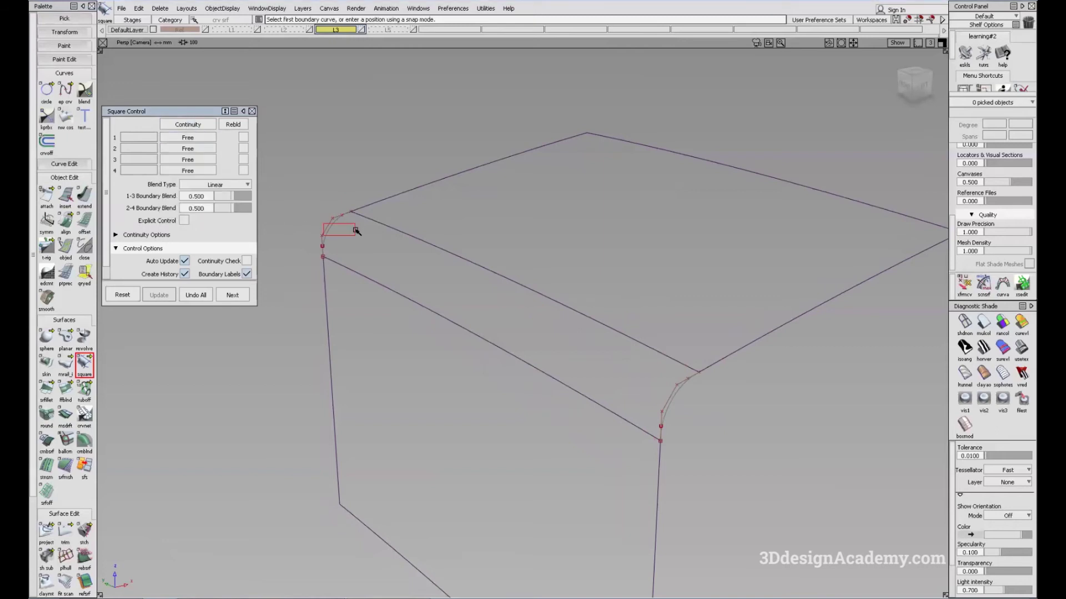
pyautogui.click(340, 221)
pyautogui.click(669, 343)
pyautogui.click(694, 404)
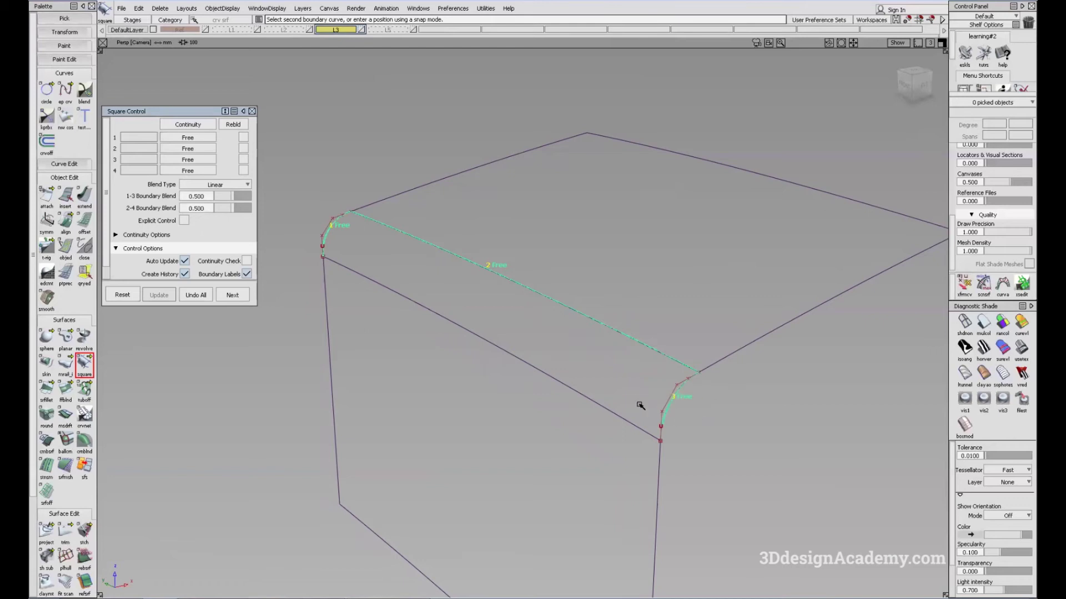
pyautogui.click(587, 425)
pyautogui.keyDown('alt'); pyautogui.keyDown('shift'); pyautogui.moveTo(528, 404); pyautogui.dragTo(482, 304); pyautogui.keyUp('shift'); pyautogui.keyUp('alt')
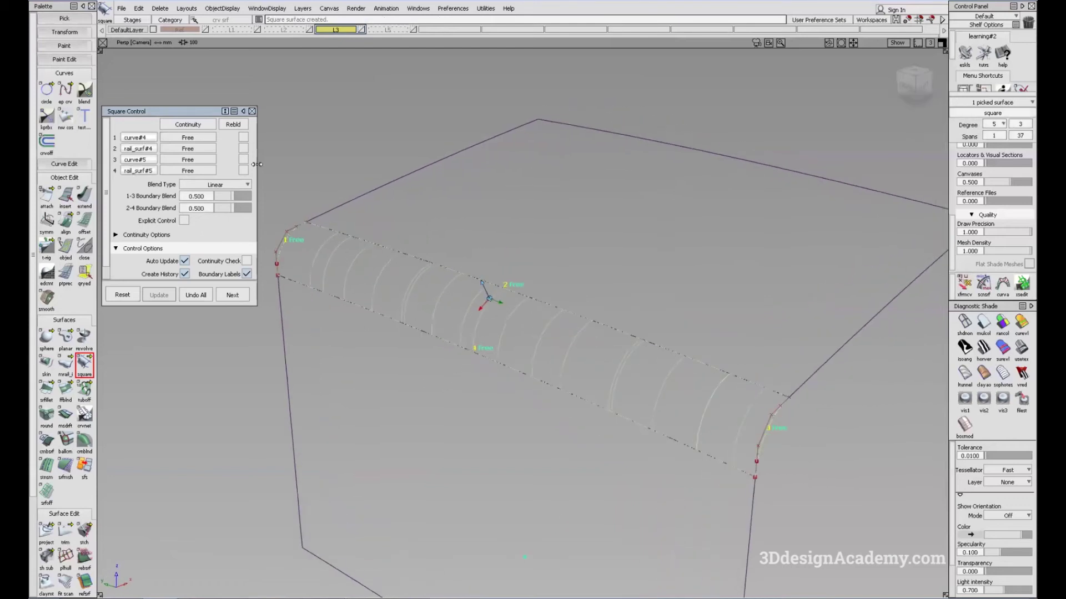
# Set boundaries 2 and 4 to G2 Curvature and use Explicit Control with degree 5
pyautogui.click(189, 149)
pyautogui.click(195, 198)
pyautogui.click(189, 148)
pyautogui.click(203, 219)
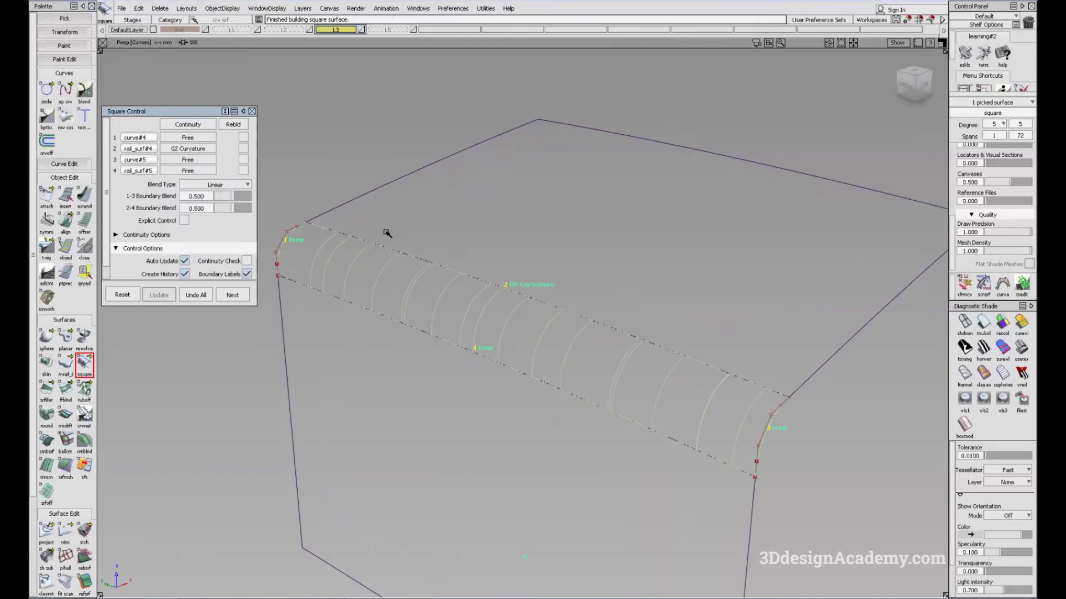
pyautogui.click(243, 148)
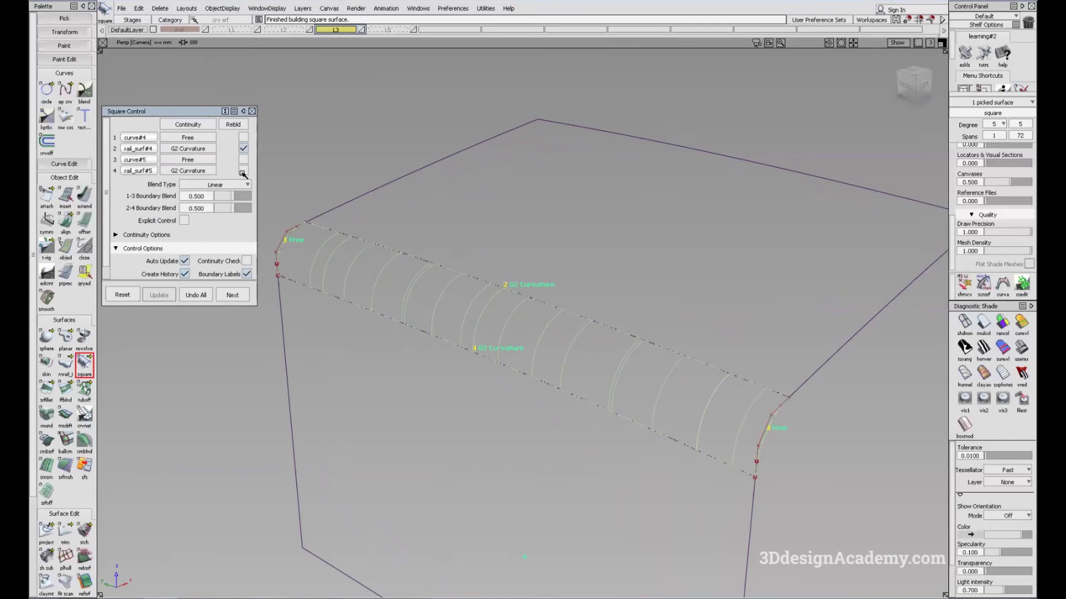
pyautogui.click(243, 170)
pyautogui.click(243, 171)
pyautogui.click(244, 148)
pyautogui.click(184, 221)
pyautogui.moveTo(225, 218); pyautogui.dragTo(237, 217)
pyautogui.moveTo(225, 229); pyautogui.dragTo(237, 230)
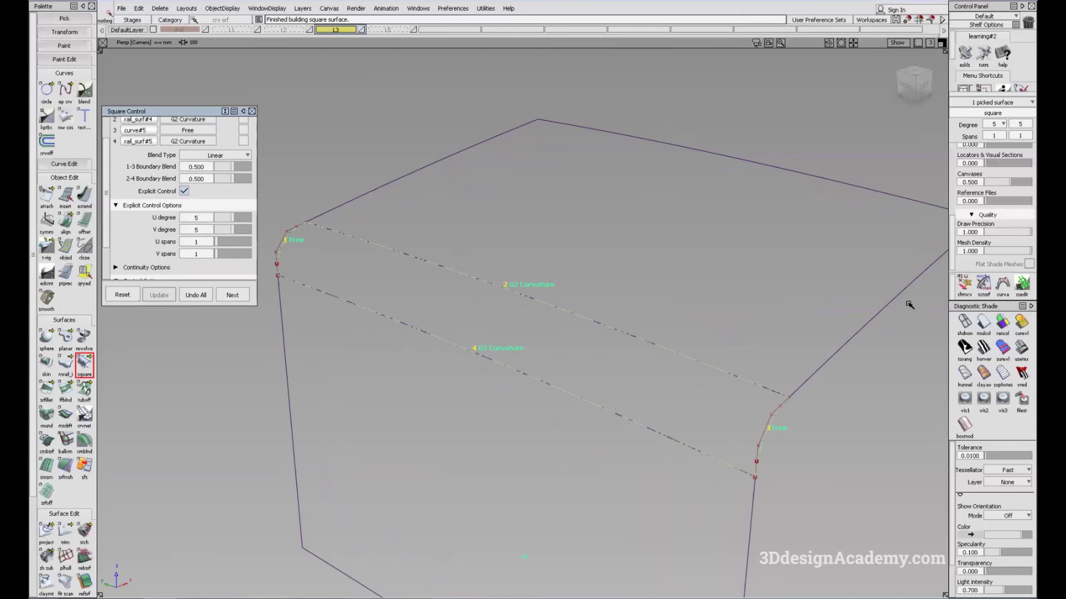
# Inspect the fillet surface, set the Tessellator to Accurate, and close the Square settings
pyautogui.moveTo(906, 302)
pyautogui.keyDown('alt'); pyautogui.keyDown('shift'); pyautogui.mouseDown()
pyautogui.moveTo(482, 297)
pyautogui.moveTo(357, 255)
pyautogui.moveTo(488, 299)
pyautogui.mouseUp(); pyautogui.keyUp('shift'); pyautogui.keyUp('alt')
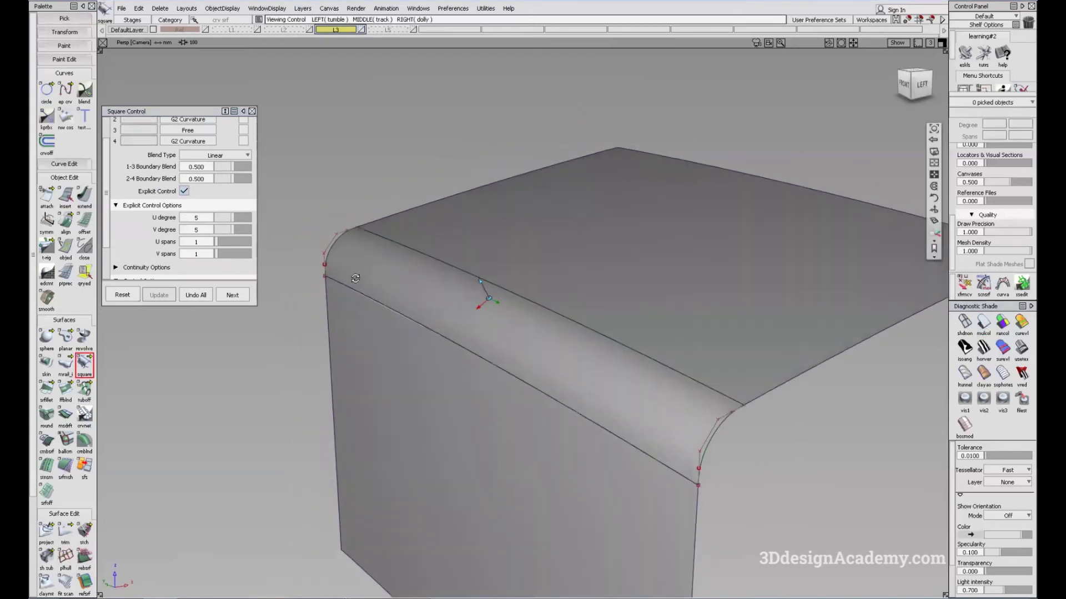
pyautogui.keyDown('alt'); pyautogui.keyDown('shift'); pyautogui.moveTo(504, 350); pyautogui.dragTo(372, 275); pyautogui.keyUp('shift'); pyautogui.keyUp('alt')
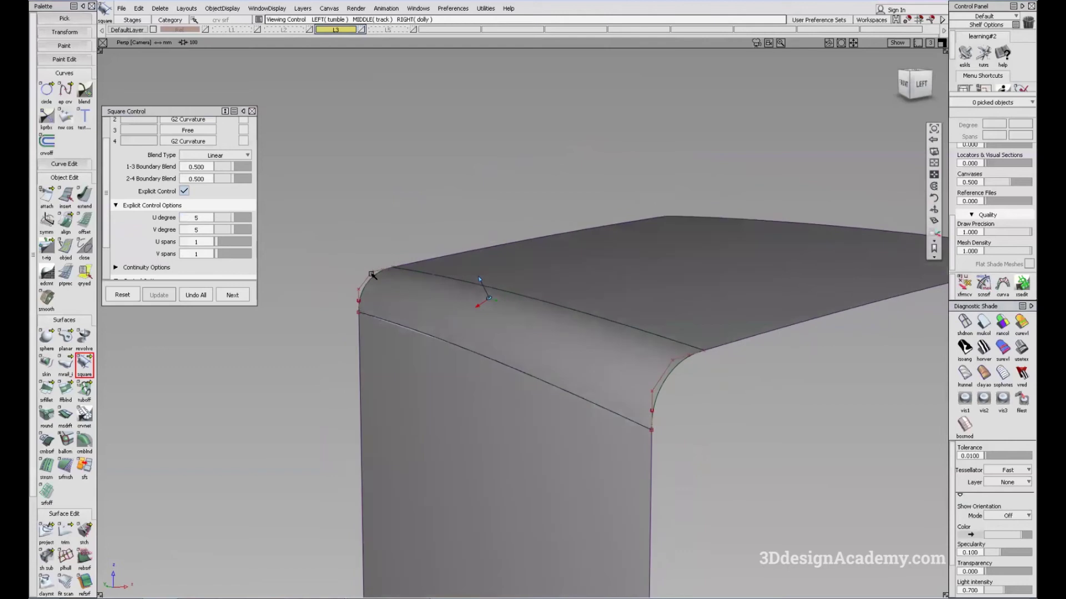
pyautogui.keyDown('alt'); pyautogui.keyDown('shift'); pyautogui.moveTo(450, 294); pyautogui.dragTo(460, 298); pyautogui.keyUp('shift'); pyautogui.keyUp('alt')
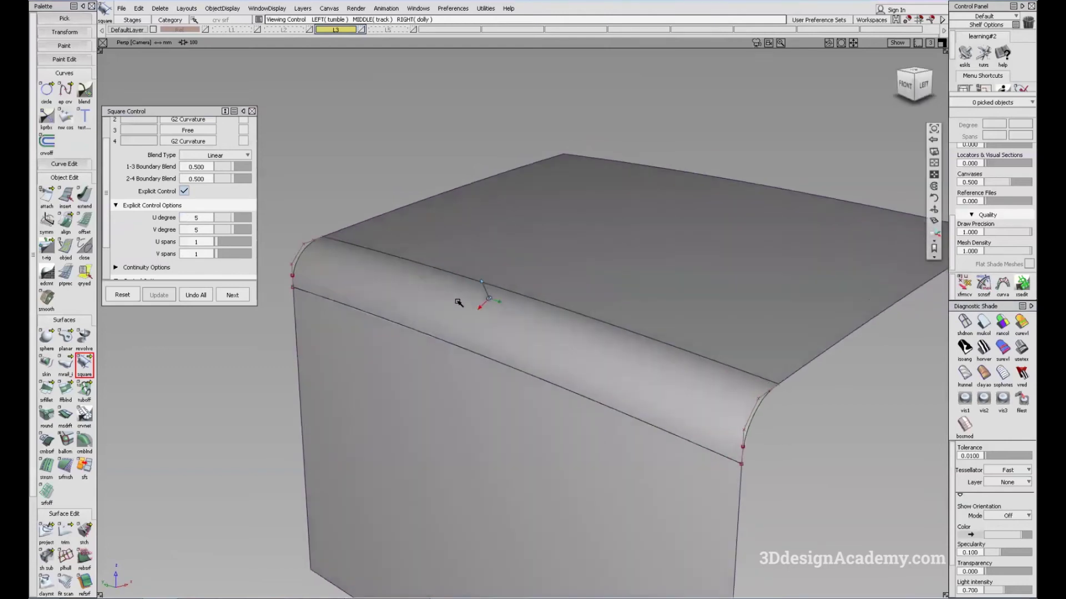
pyautogui.keyDown('alt'); pyautogui.keyDown('shift'); pyautogui.moveTo(611, 352); pyautogui.dragTo(475, 276); pyautogui.keyUp('shift'); pyautogui.keyUp('alt')
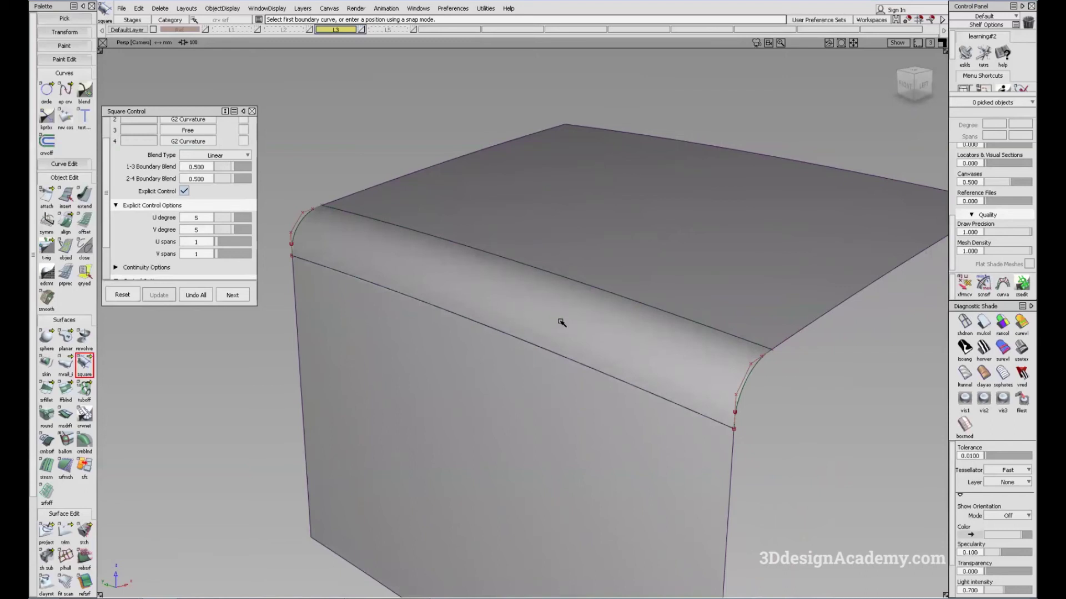
pyautogui.keyDown('alt'); pyautogui.keyDown('shift'); pyautogui.moveTo(560, 322); pyautogui.dragTo(547, 309); pyautogui.keyUp('shift'); pyautogui.keyUp('alt')
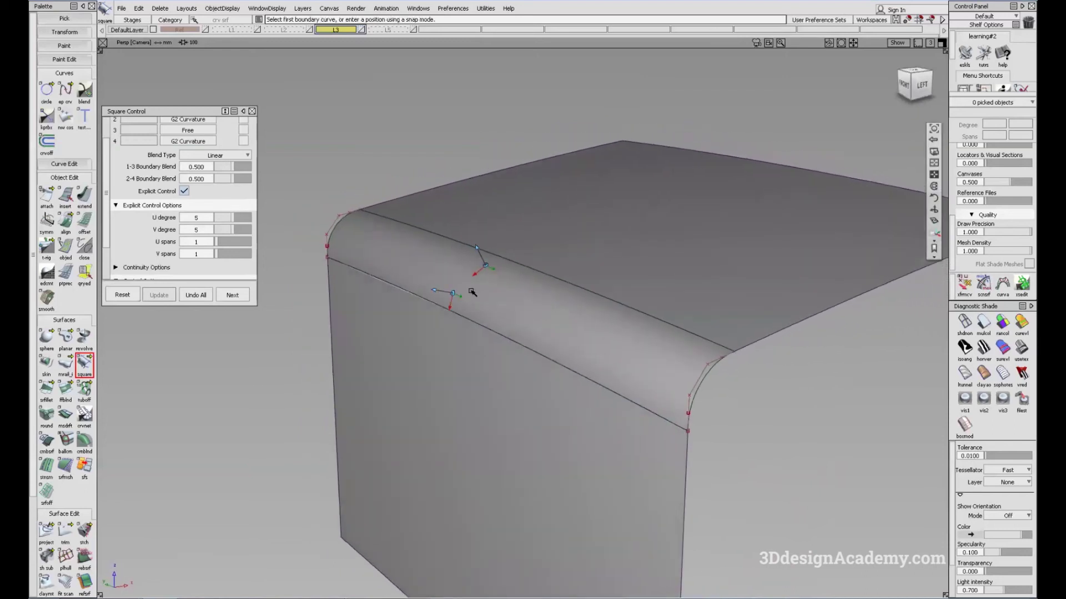
pyautogui.scroll(3, 473, 292)
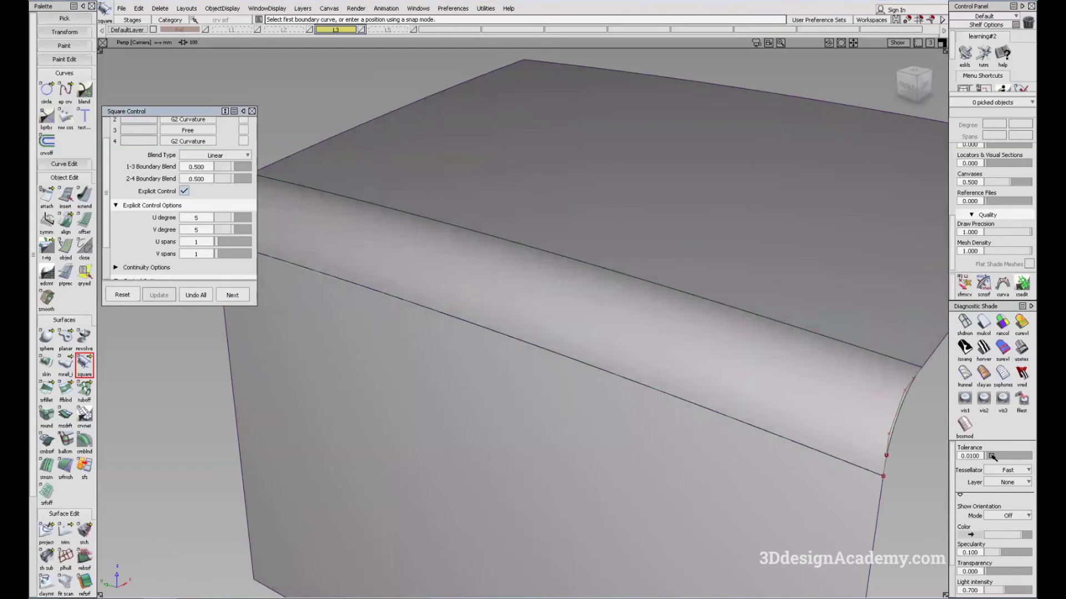
pyautogui.click(1020, 471)
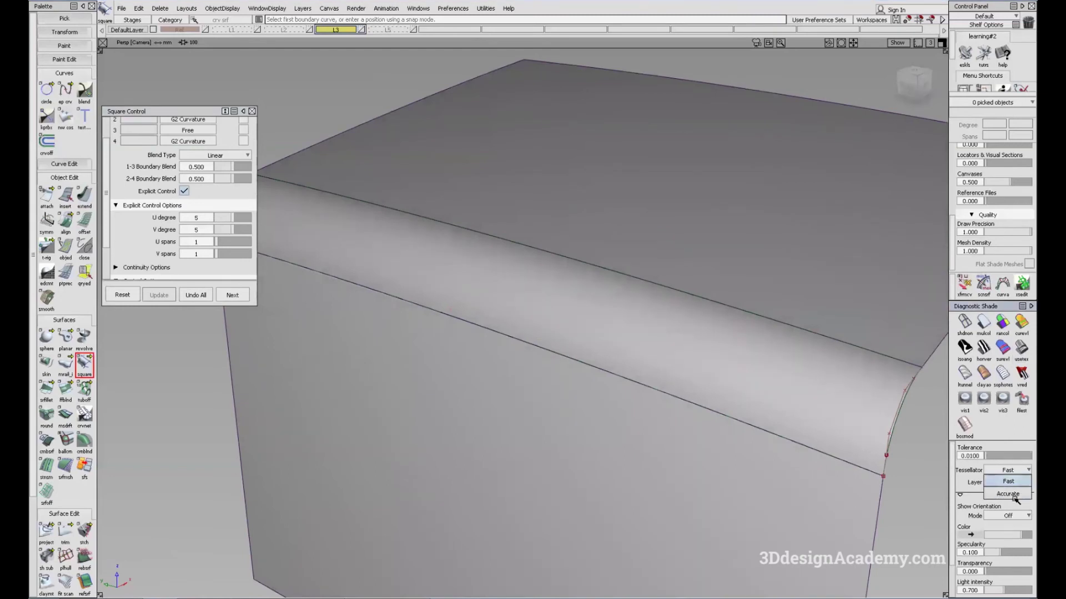
pyautogui.click(1007, 481)
pyautogui.scroll(-3, 659, 381)
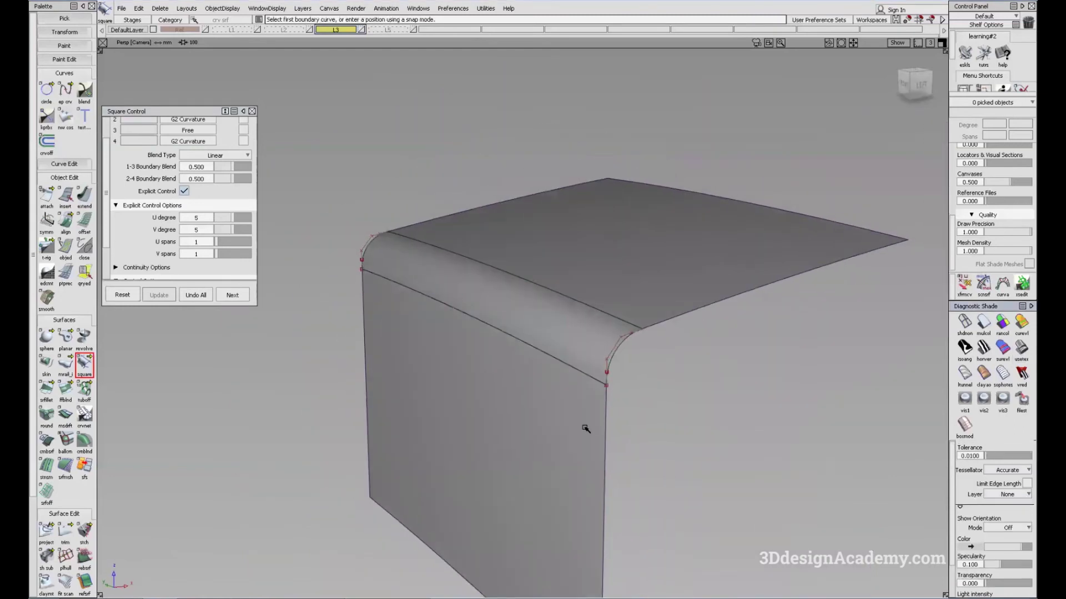
pyautogui.click(252, 111)
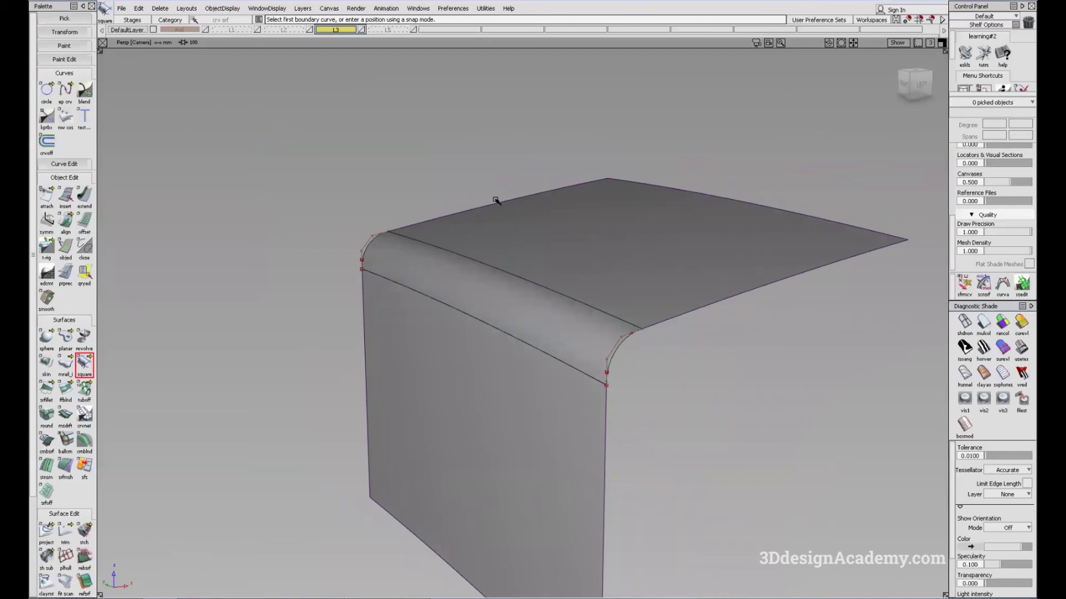
pyautogui.keyDown('alt'); pyautogui.keyDown('shift'); pyautogui.moveTo(496, 201); pyautogui.dragTo(647, 333); pyautogui.keyUp('shift'); pyautogui.keyUp('alt')
pyautogui.click(398, 30)
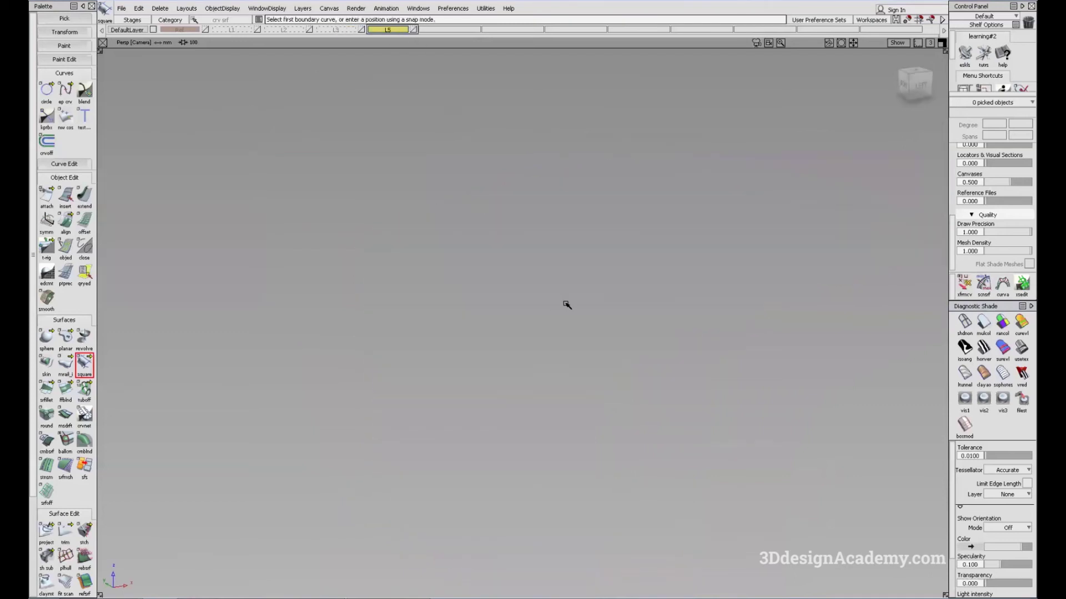
pyautogui.hotkey('ctrl', 'alt', 'f')
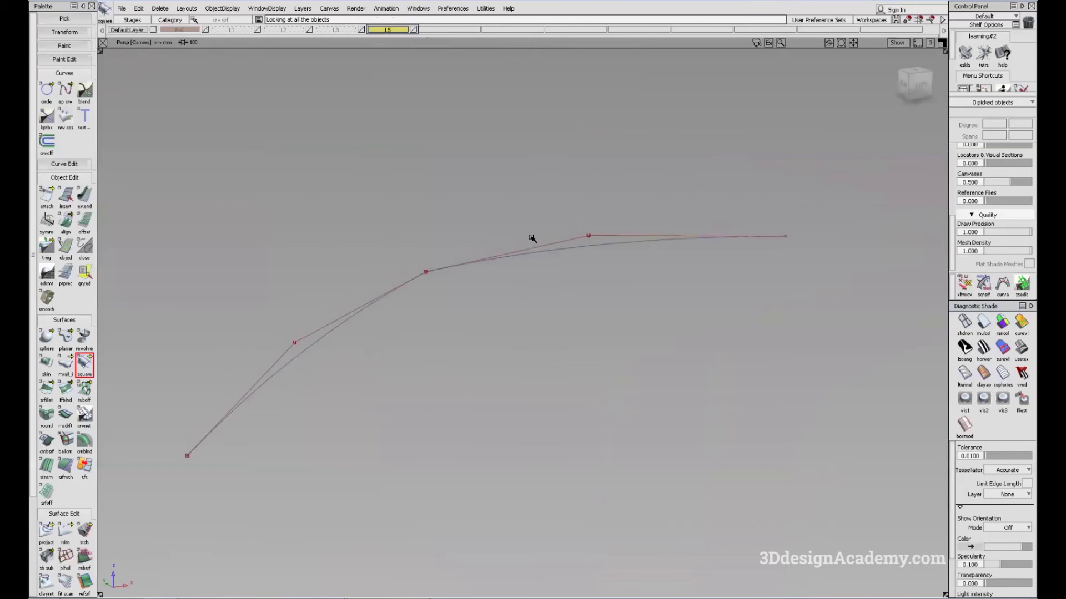
pyautogui.press('F6')
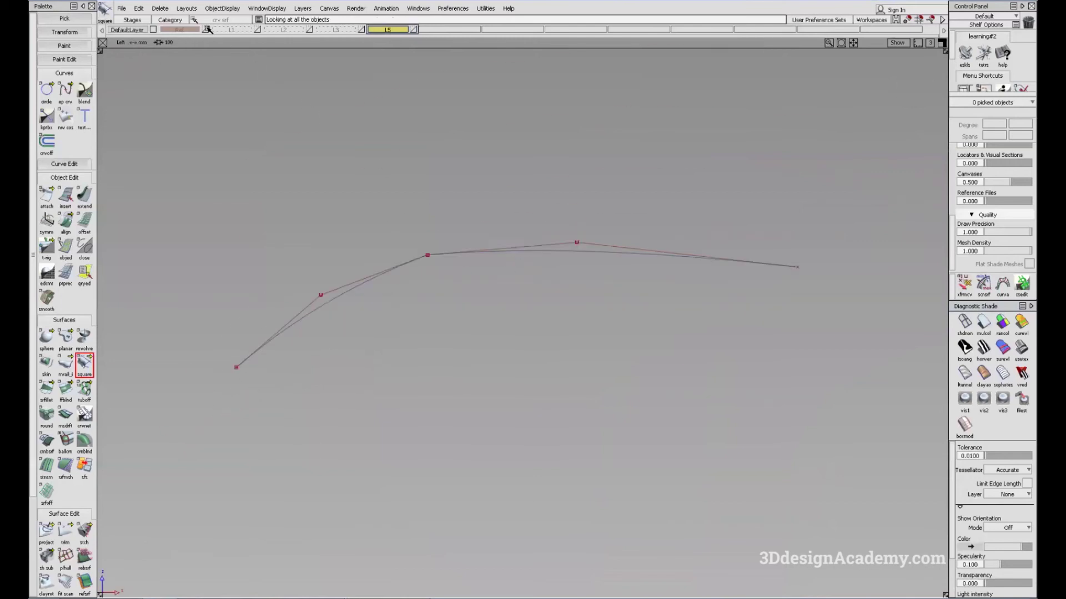
pyautogui.click(206, 29)
pyautogui.keyDown('alt'); pyautogui.keyDown('shift'); pyautogui.moveTo(440, 231); pyautogui.dragTo(457, 225, button='middle'); pyautogui.keyUp('shift'); pyautogui.keyUp('alt')
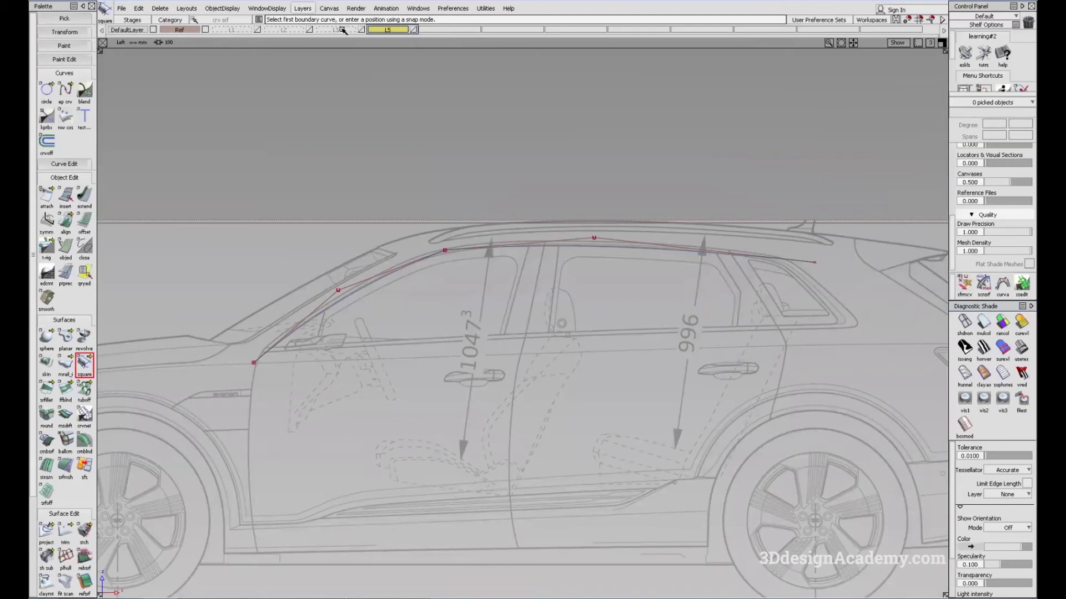
pyautogui.keyDown('alt'); pyautogui.keyDown('shift'); pyautogui.moveTo(445, 248); pyautogui.dragTo(394, 278, button='right'); pyautogui.keyUp('shift'); pyautogui.keyUp('alt')
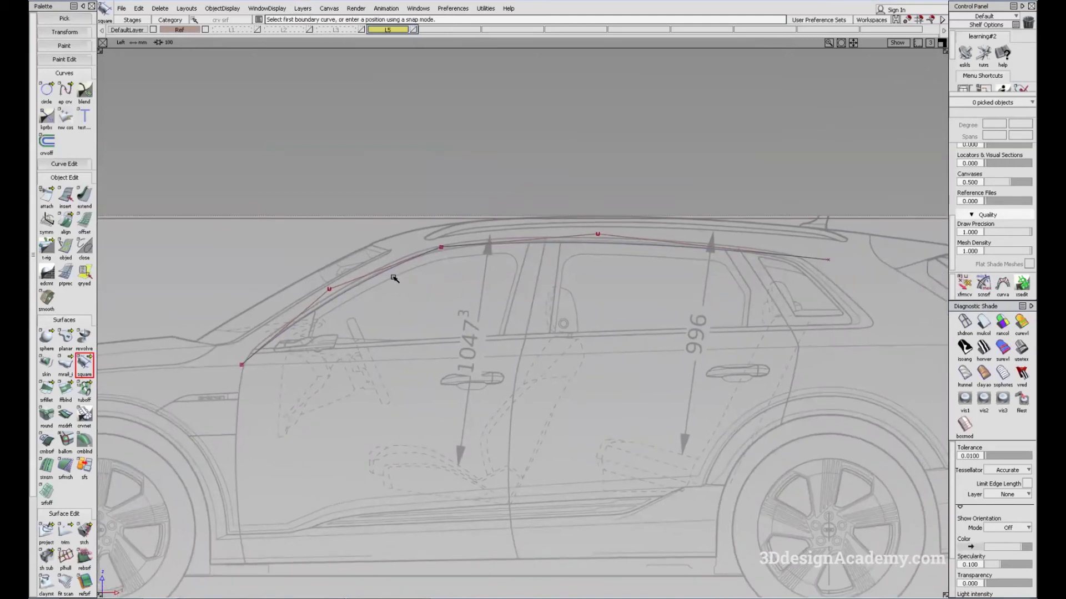
pyautogui.keyDown('alt'); pyautogui.keyDown('shift'); pyautogui.moveTo(330, 296); pyautogui.dragTo(367, 285, button='right'); pyautogui.keyUp('shift'); pyautogui.keyUp('alt')
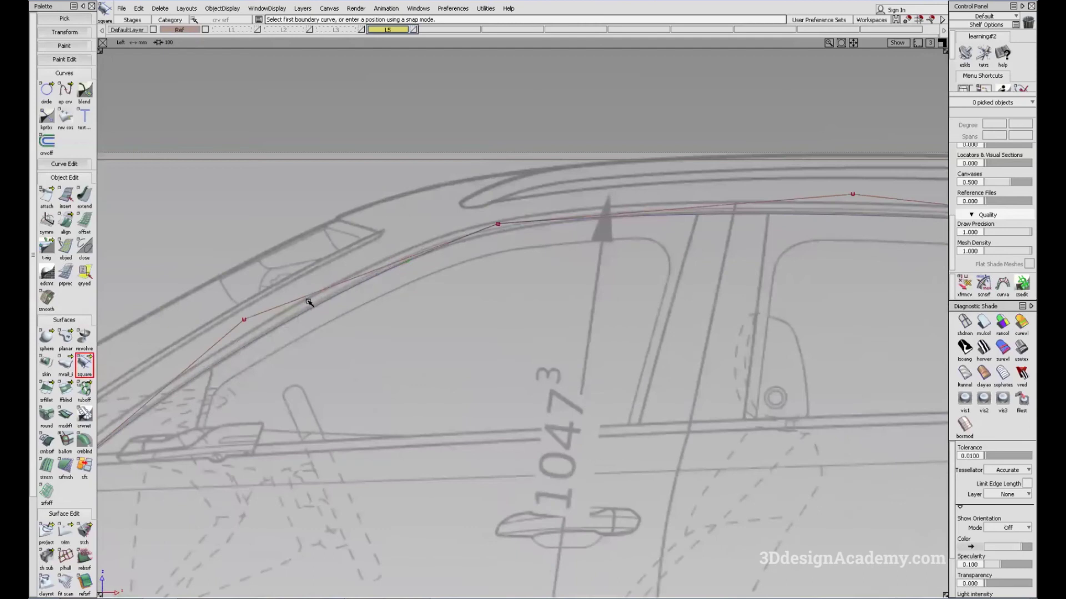
pyautogui.keyDown('alt'); pyautogui.keyDown('shift'); pyautogui.moveTo(259, 346); pyautogui.dragTo(418, 274, button='right'); pyautogui.keyUp('shift'); pyautogui.keyUp('alt')
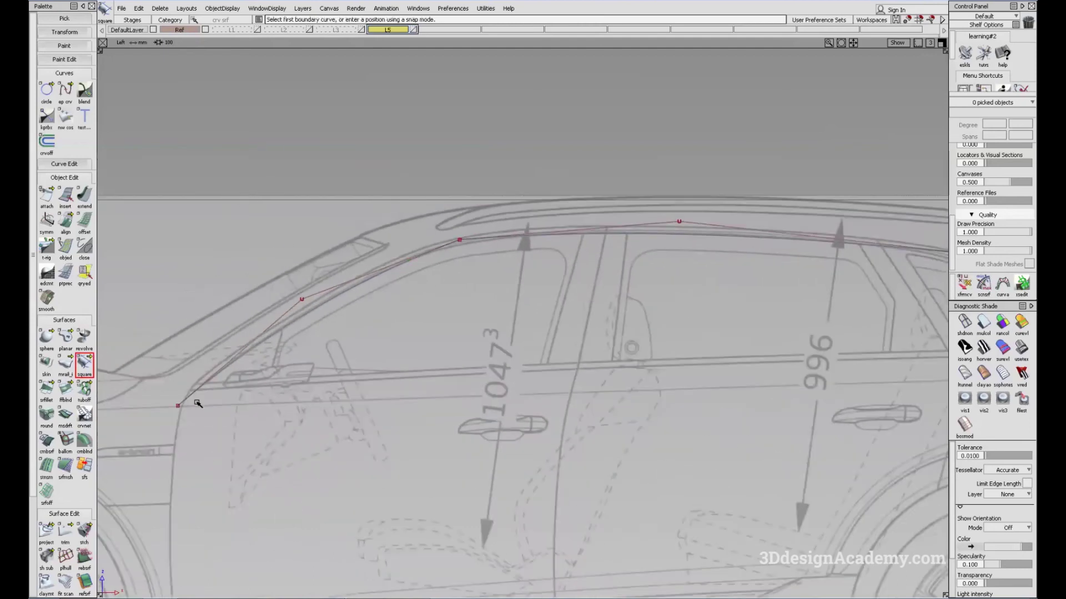
pyautogui.keyDown('alt'); pyautogui.keyDown('shift'); pyautogui.moveTo(809, 238); pyautogui.dragTo(486, 257, button='right'); pyautogui.keyUp('shift'); pyautogui.keyUp('alt')
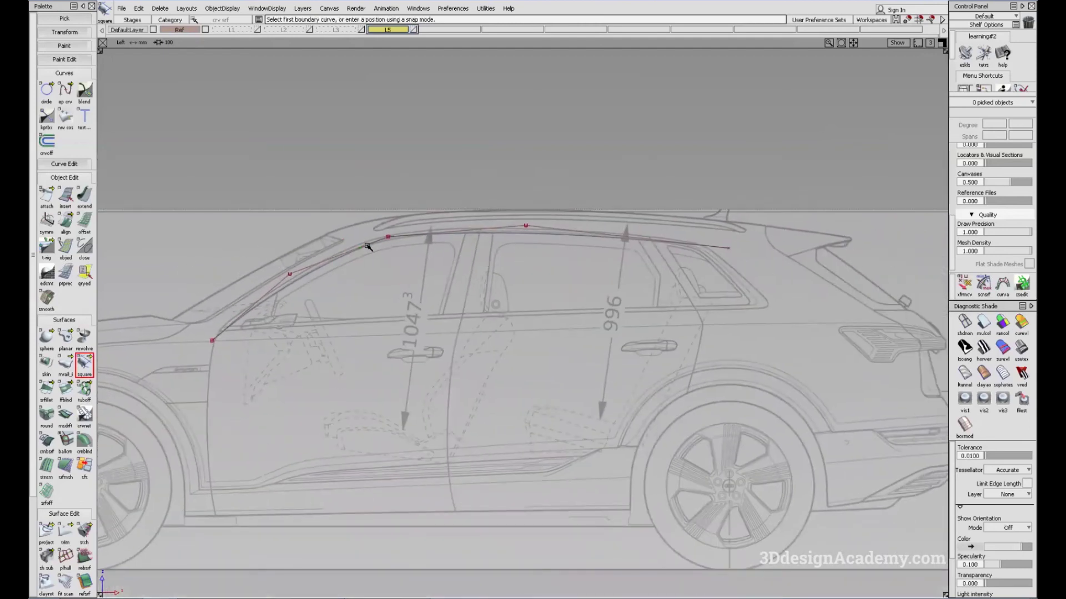
pyautogui.keyDown('alt'); pyautogui.keyDown('shift'); pyautogui.moveTo(347, 247); pyautogui.dragTo(369, 252, button='right'); pyautogui.keyUp('shift'); pyautogui.keyUp('alt')
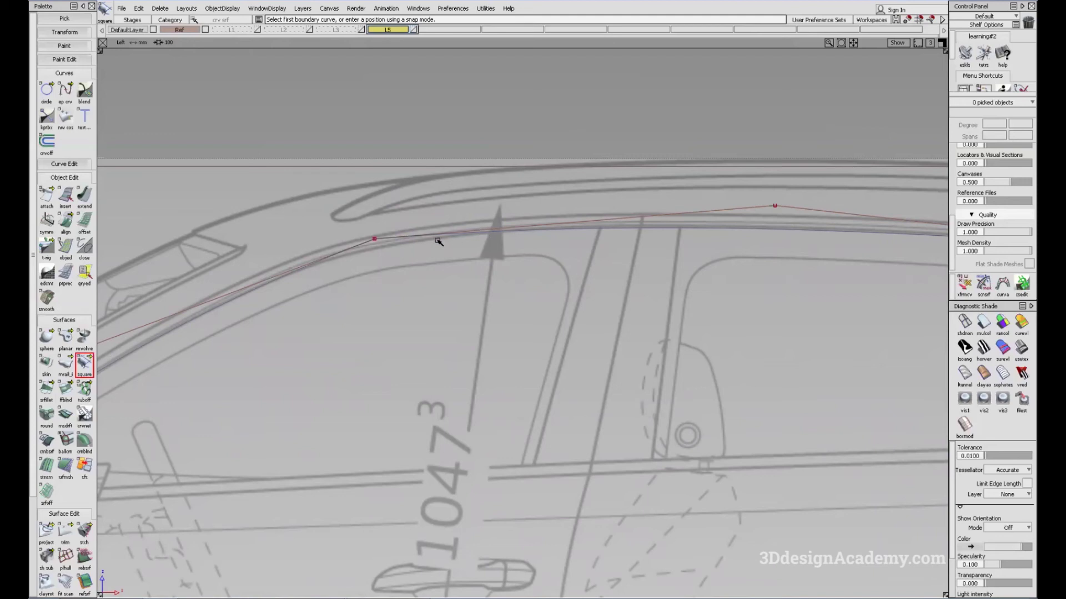
pyautogui.moveTo(368, 252)
pyautogui.keyDown('alt'); pyautogui.keyDown('shift'); pyautogui.mouseDown(button='middle')
pyautogui.moveTo(405, 273)
pyautogui.moveTo(517, 300)
pyautogui.mouseUp(button='middle'); pyautogui.keyUp('shift'); pyautogui.keyUp('alt')
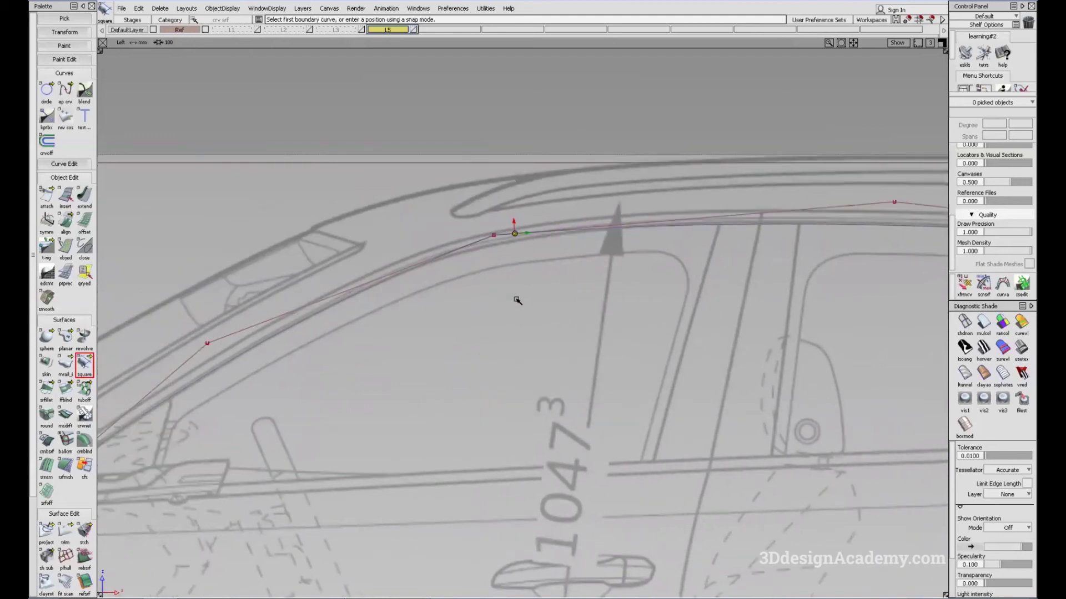
# Shorten the windshield curve's end by about 181 mm with Extend
pyautogui.click(88, 201)
pyautogui.click(470, 245)
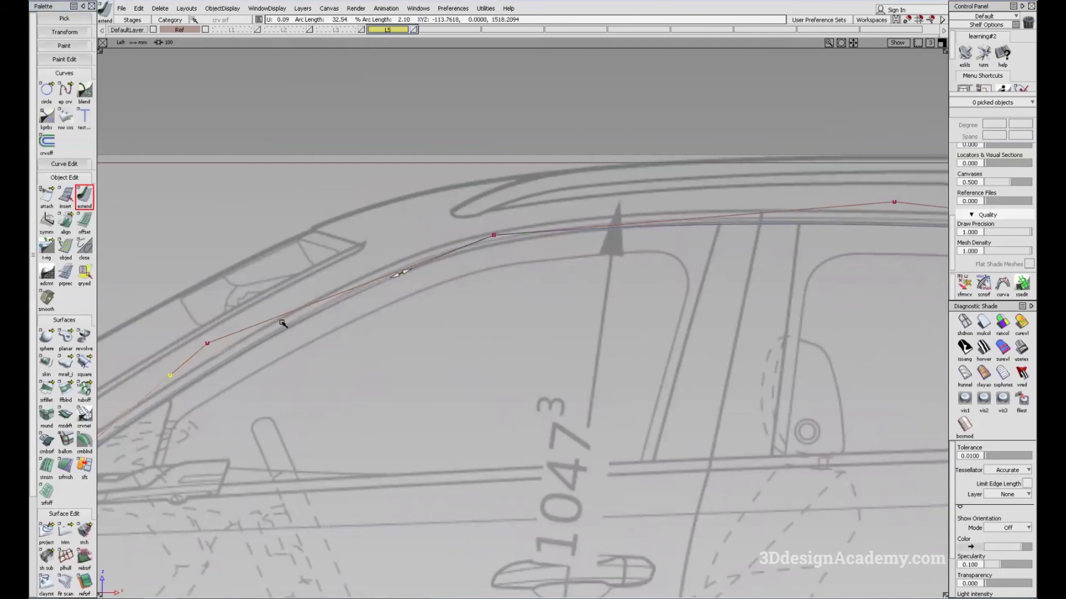
pyautogui.moveTo(280, 321); pyautogui.dragTo(786, 218)
pyautogui.keyDown('alt'); pyautogui.keyDown('shift'); pyautogui.moveTo(465, 204); pyautogui.dragTo(483, 207, button='middle'); pyautogui.keyUp('shift'); pyautogui.keyUp('alt')
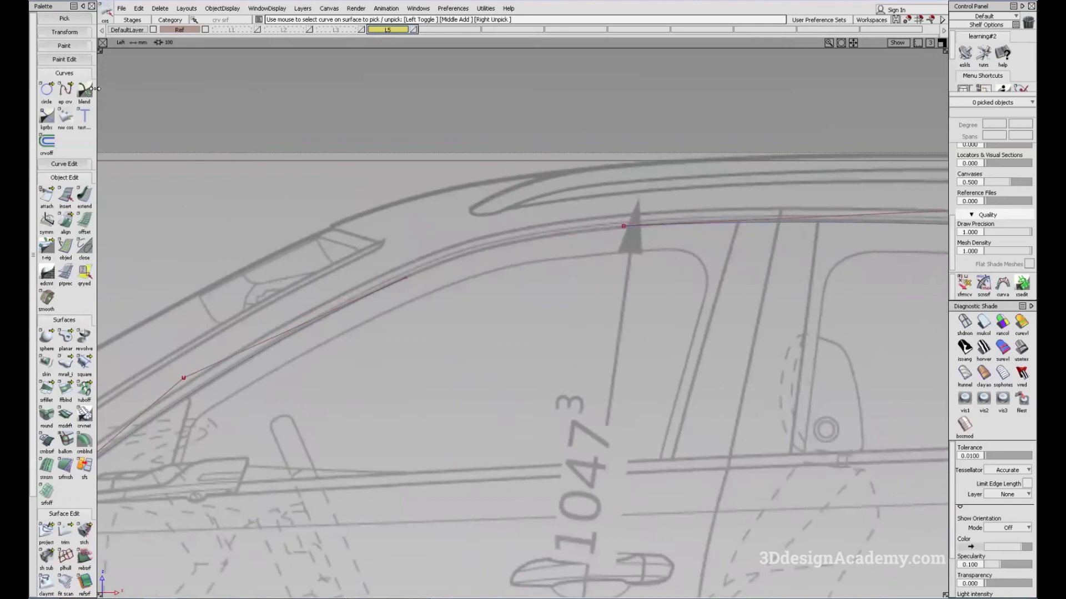
# Draw a degree-5 EP curve from the shortened end across the gap, then open Align Options
pyautogui.click(66, 91)
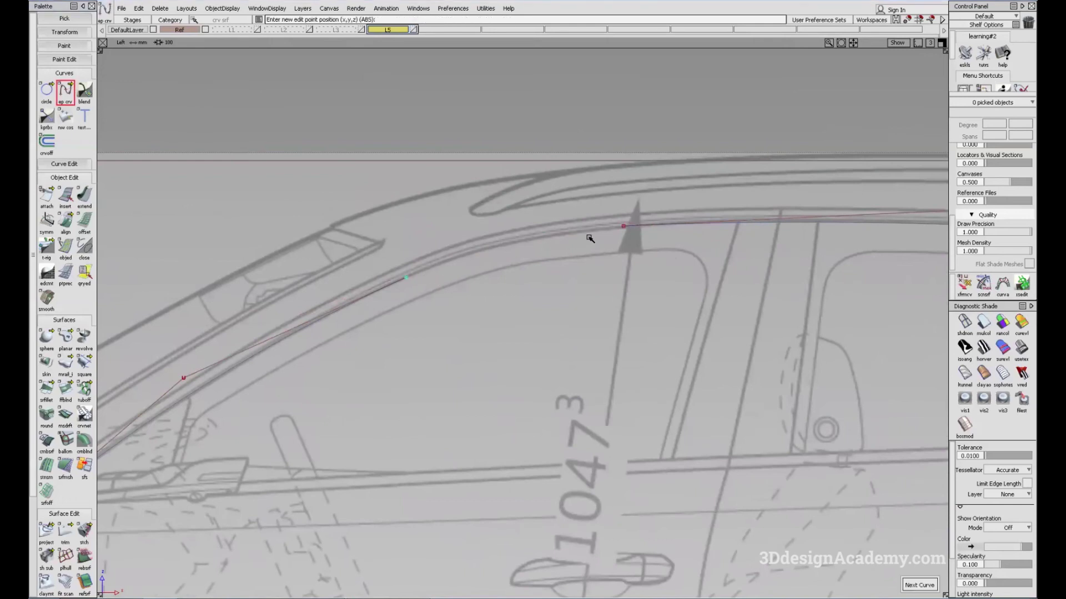
pyautogui.click(603, 229)
pyautogui.click(1005, 125)
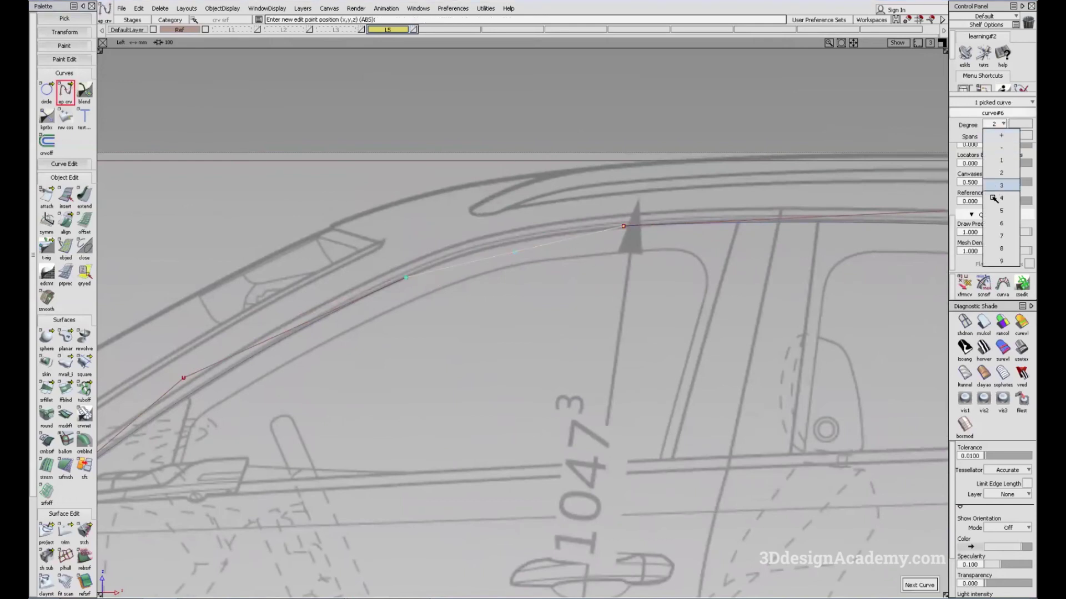
pyautogui.click(999, 210)
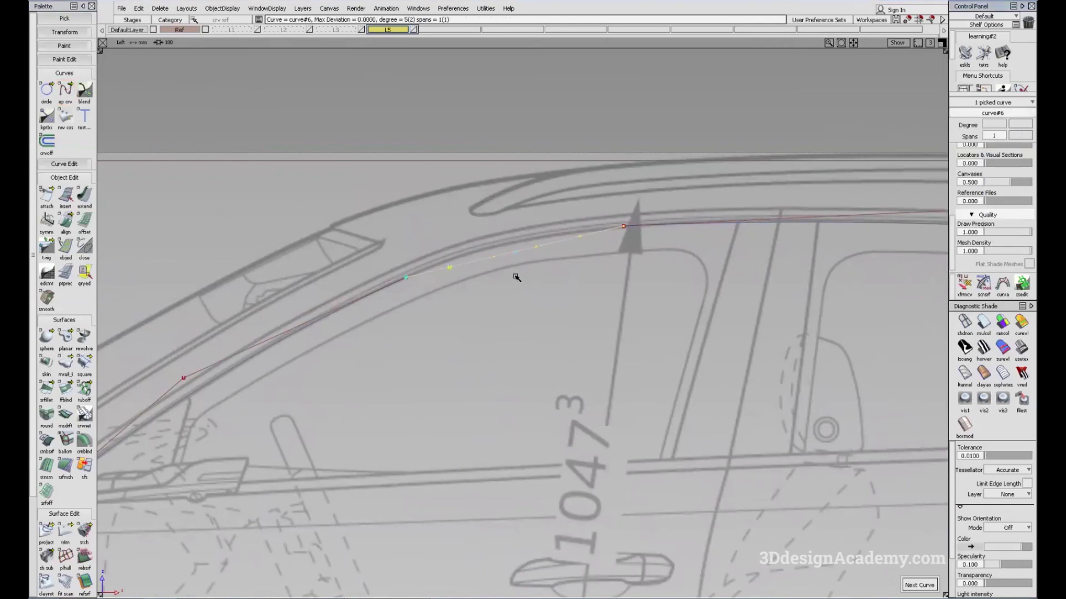
pyautogui.doubleClick(65, 222)
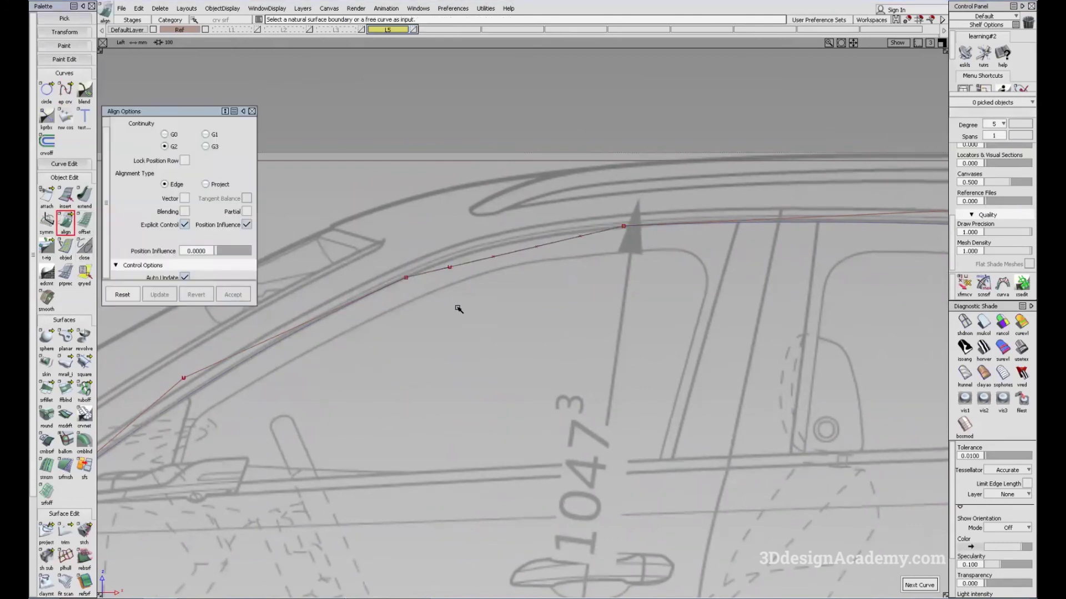
# Align the degree-5 curve's ends G2 to the windshield curve and the roof curve
pyautogui.click(426, 276)
pyautogui.click(397, 283)
pyautogui.keyDown('alt'); pyautogui.keyDown('shift'); pyautogui.moveTo(520, 277); pyautogui.dragTo(559, 242, button='middle'); pyautogui.keyUp('shift'); pyautogui.keyUp('alt')
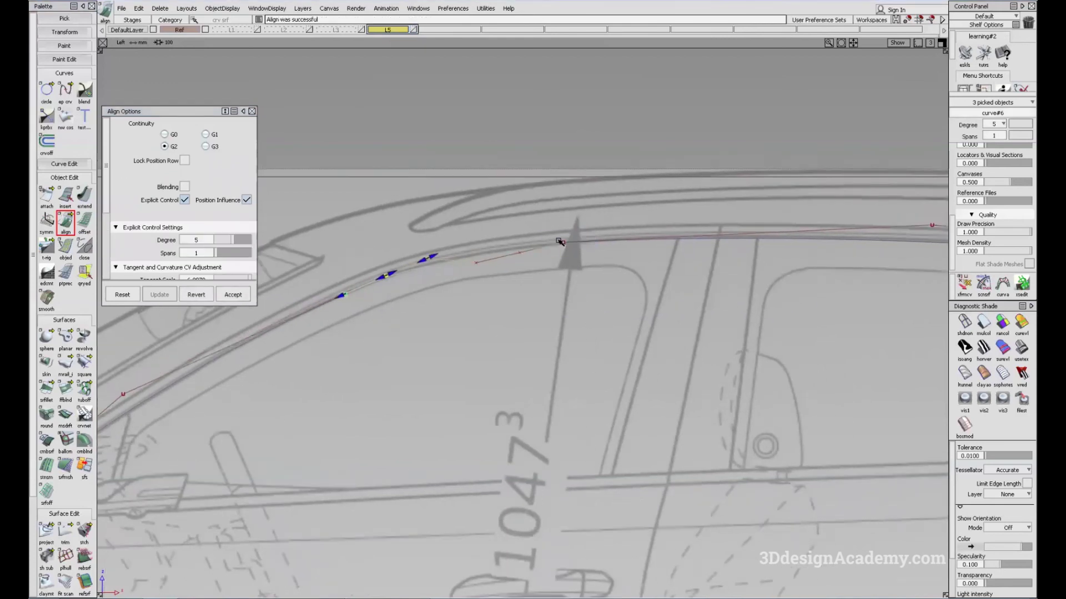
pyautogui.click(559, 243)
pyautogui.click(571, 239)
pyautogui.press('Escape')
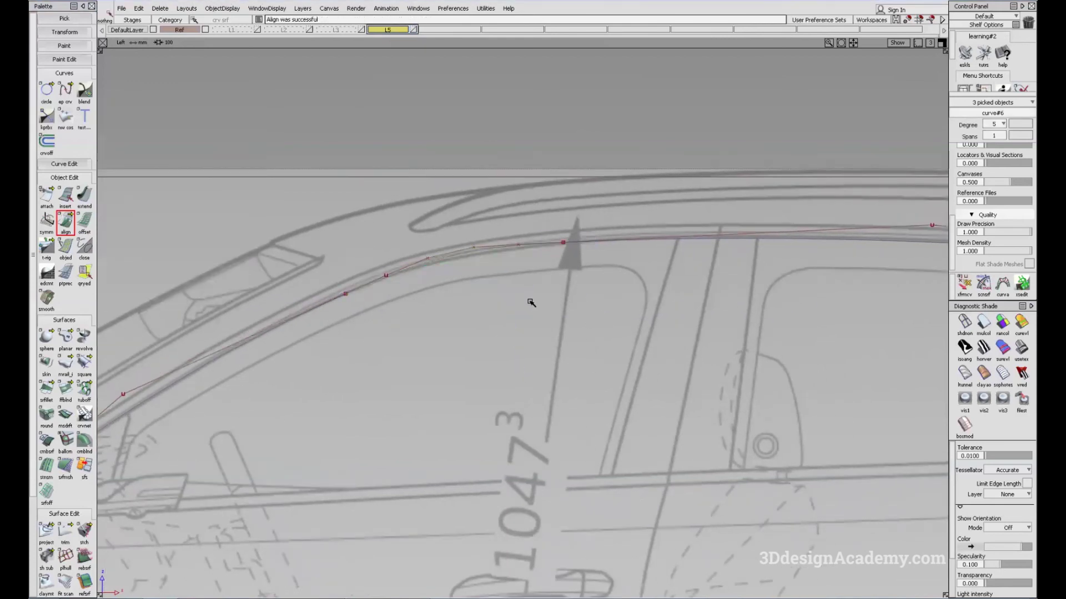
# Repeat the G2 align from the new curve's end, picking at the roof curve joint
pyautogui.press('Insert')
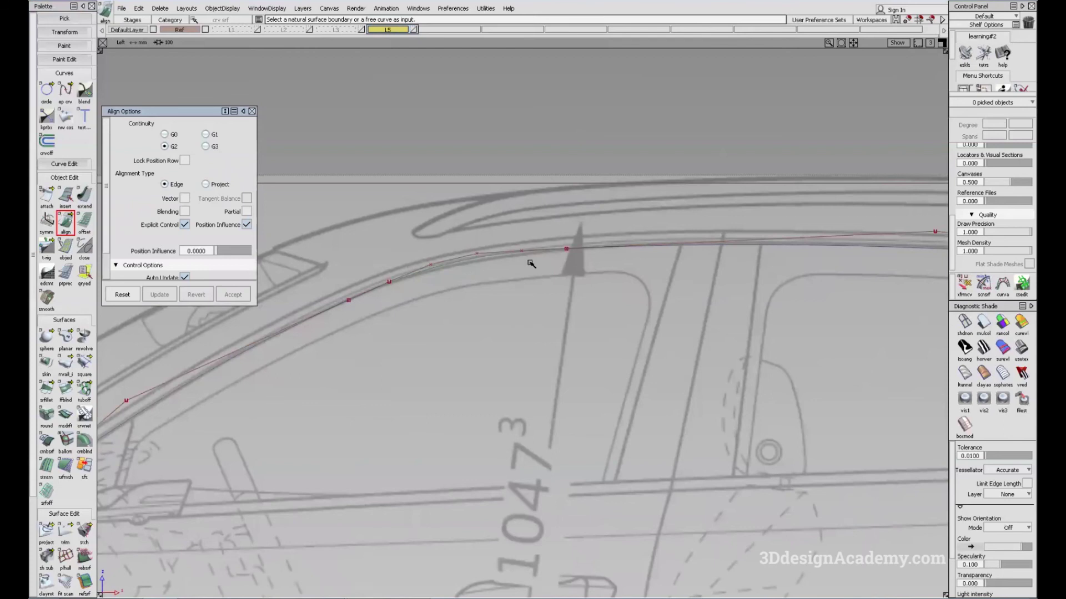
pyautogui.keyDown('alt'); pyautogui.keyDown('shift'); pyautogui.moveTo(484, 263); pyautogui.dragTo(512, 240, button='middle'); pyautogui.keyUp('shift'); pyautogui.keyUp('alt')
pyautogui.click(521, 235)
pyautogui.keyDown('alt'); pyautogui.keyDown('shift'); pyautogui.moveTo(802, 222); pyautogui.dragTo(685, 241, button='middle'); pyautogui.keyUp('shift'); pyautogui.keyUp('alt')
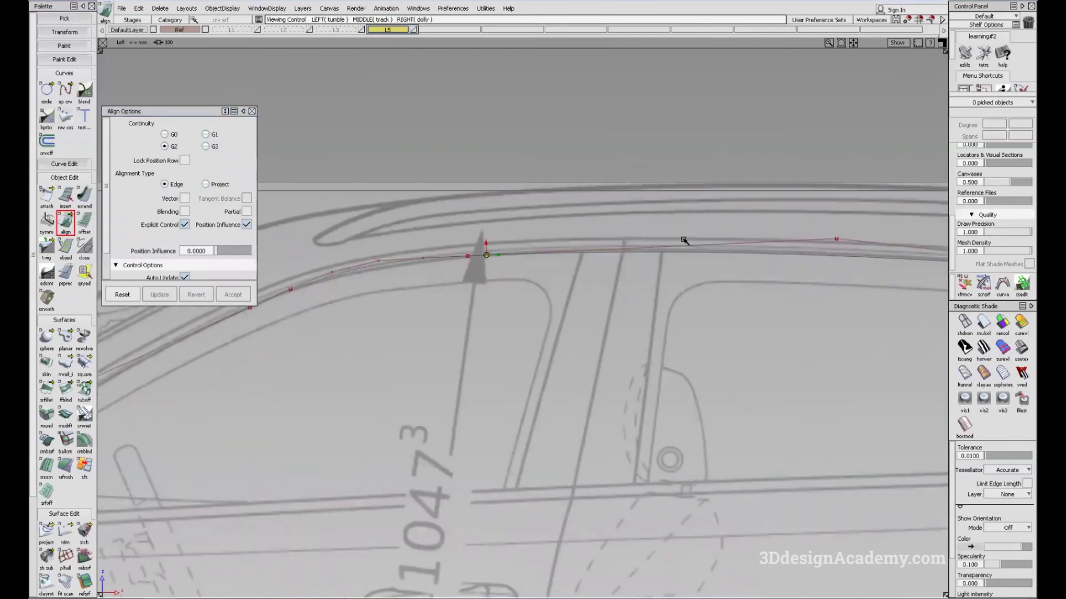
pyautogui.moveTo(442, 256)
pyautogui.keyDown('alt'); pyautogui.keyDown('shift'); pyautogui.mouseDown(button='middle')
pyautogui.moveTo(450, 231)
pyautogui.moveTo(489, 232)
pyautogui.mouseUp(button='middle'); pyautogui.keyUp('shift'); pyautogui.keyUp('alt')
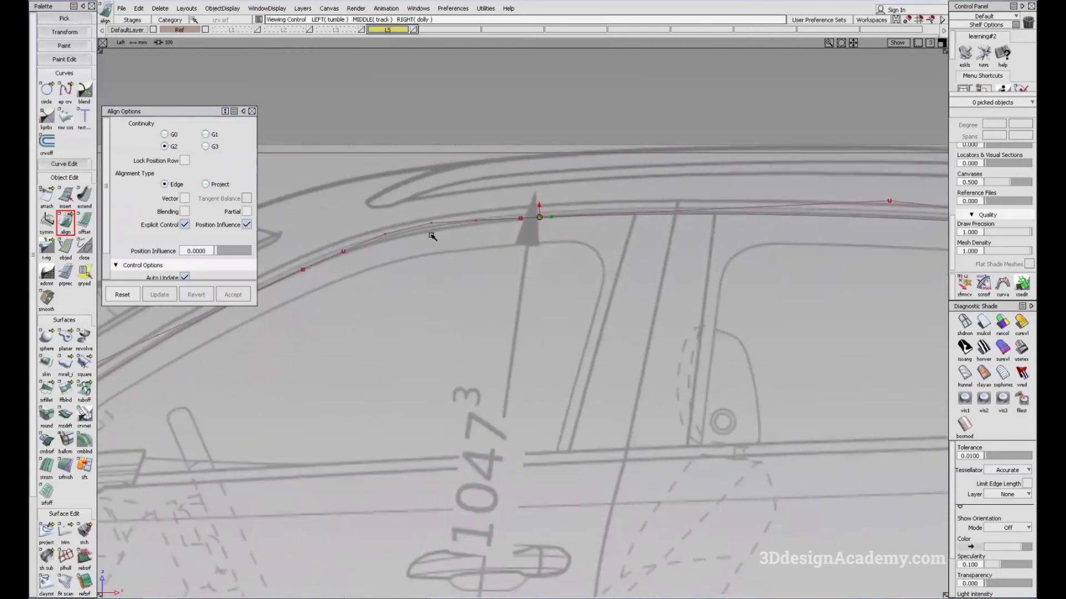
pyautogui.keyDown('alt'); pyautogui.keyDown('shift'); pyautogui.moveTo(621, 226); pyautogui.dragTo(521, 220, button='middle'); pyautogui.keyUp('shift'); pyautogui.keyUp('alt')
pyautogui.keyDown('alt'); pyautogui.keyDown('shift'); pyautogui.moveTo(521, 220); pyautogui.dragTo(541, 227, button='right'); pyautogui.keyUp('shift'); pyautogui.keyUp('alt')
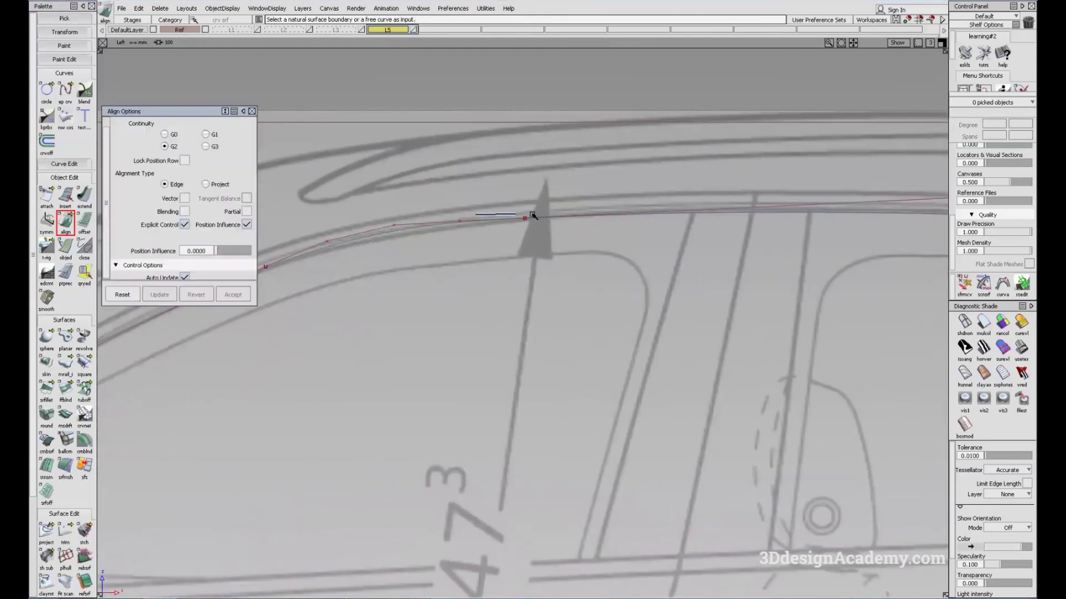
pyautogui.click(525, 218)
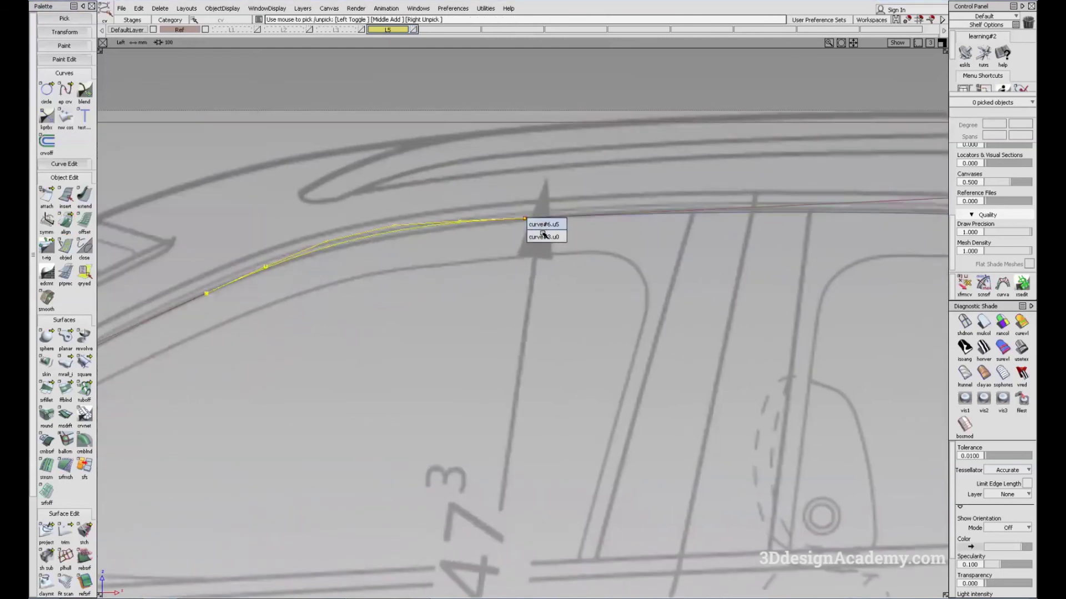
# Nudge the roof curve's CVs slightly down, then select the windshield curve for moving
pyautogui.click(544, 237)
pyautogui.moveTo(544, 246); pyautogui.dragTo(411, 257, button='right')
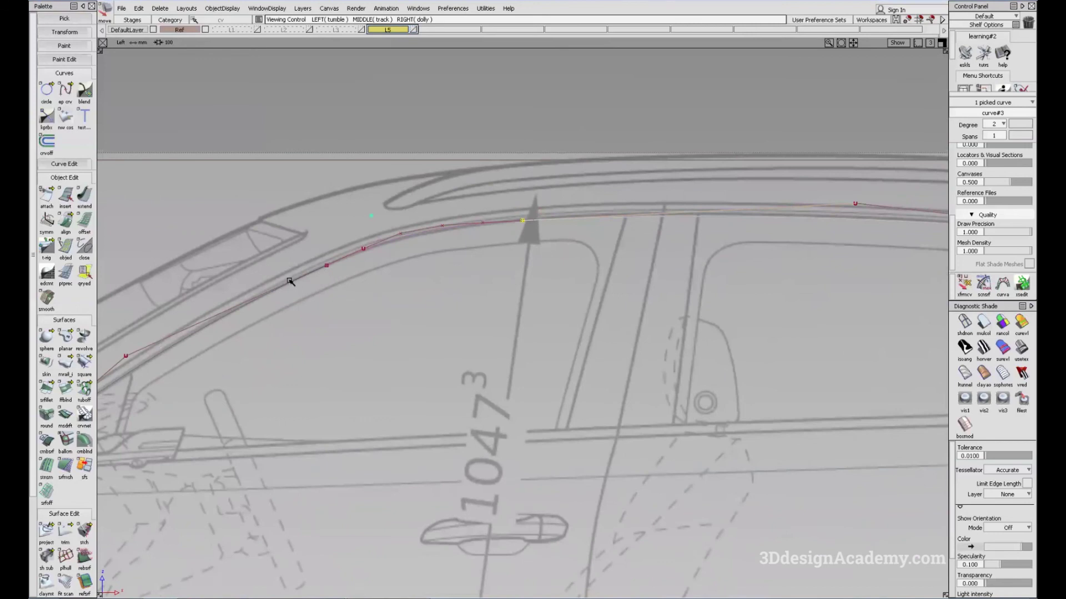
pyautogui.click(326, 266)
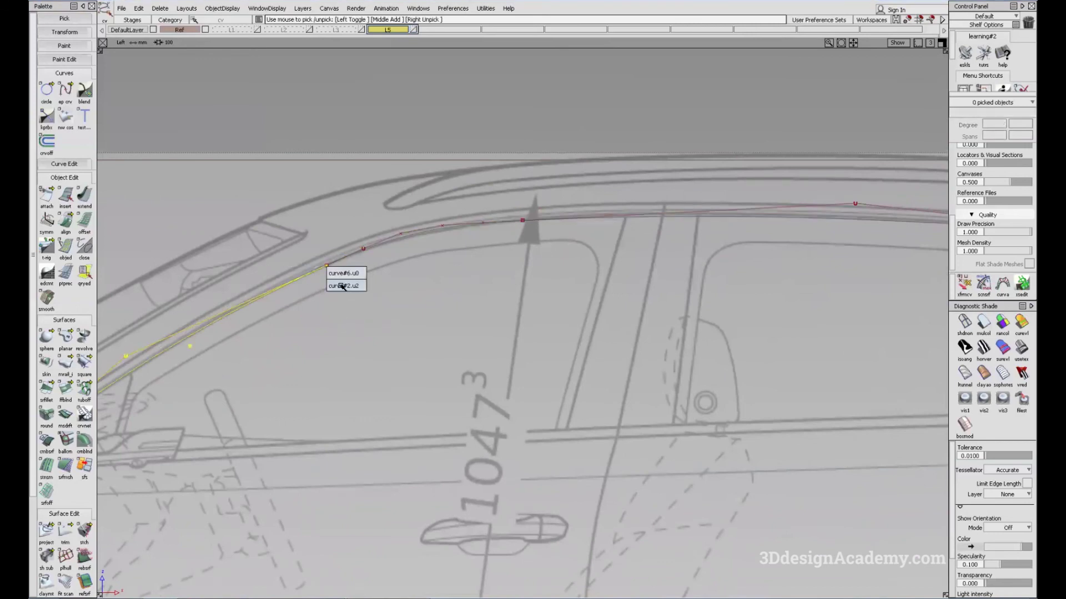
pyautogui.click(342, 286)
pyautogui.press('m')
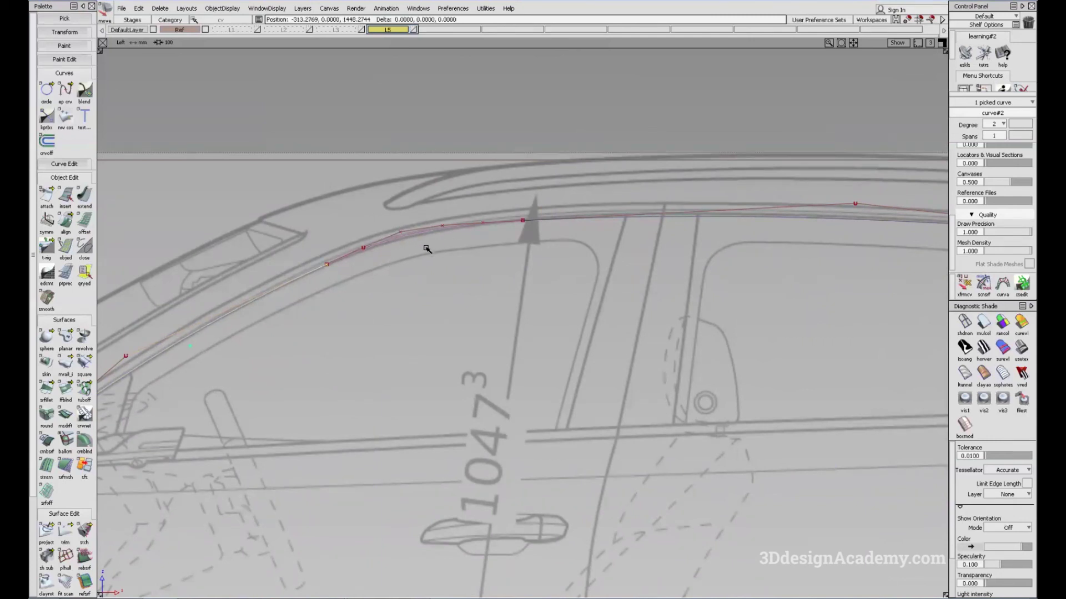
pyautogui.moveTo(439, 230)
pyautogui.keyDown('alt'); pyautogui.keyDown('shift'); pyautogui.mouseDown(button='middle')
pyautogui.moveTo(501, 233)
pyautogui.moveTo(521, 335)
pyautogui.moveTo(512, 221)
pyautogui.moveTo(459, 220)
pyautogui.moveTo(721, 280)
pyautogui.mouseUp(button='middle'); pyautogui.keyUp('shift'); pyautogui.keyUp('alt')
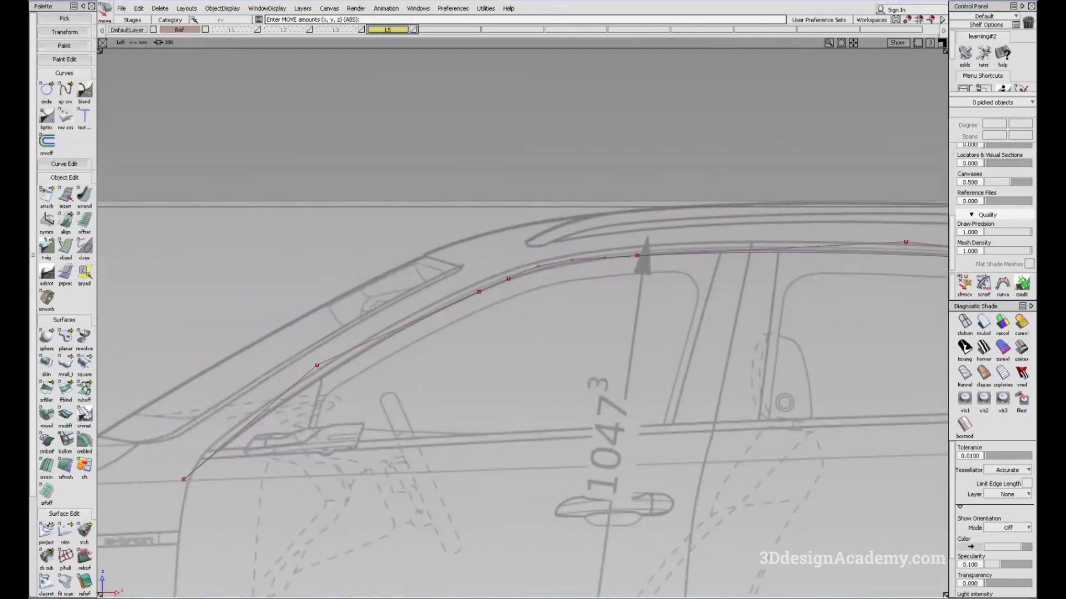